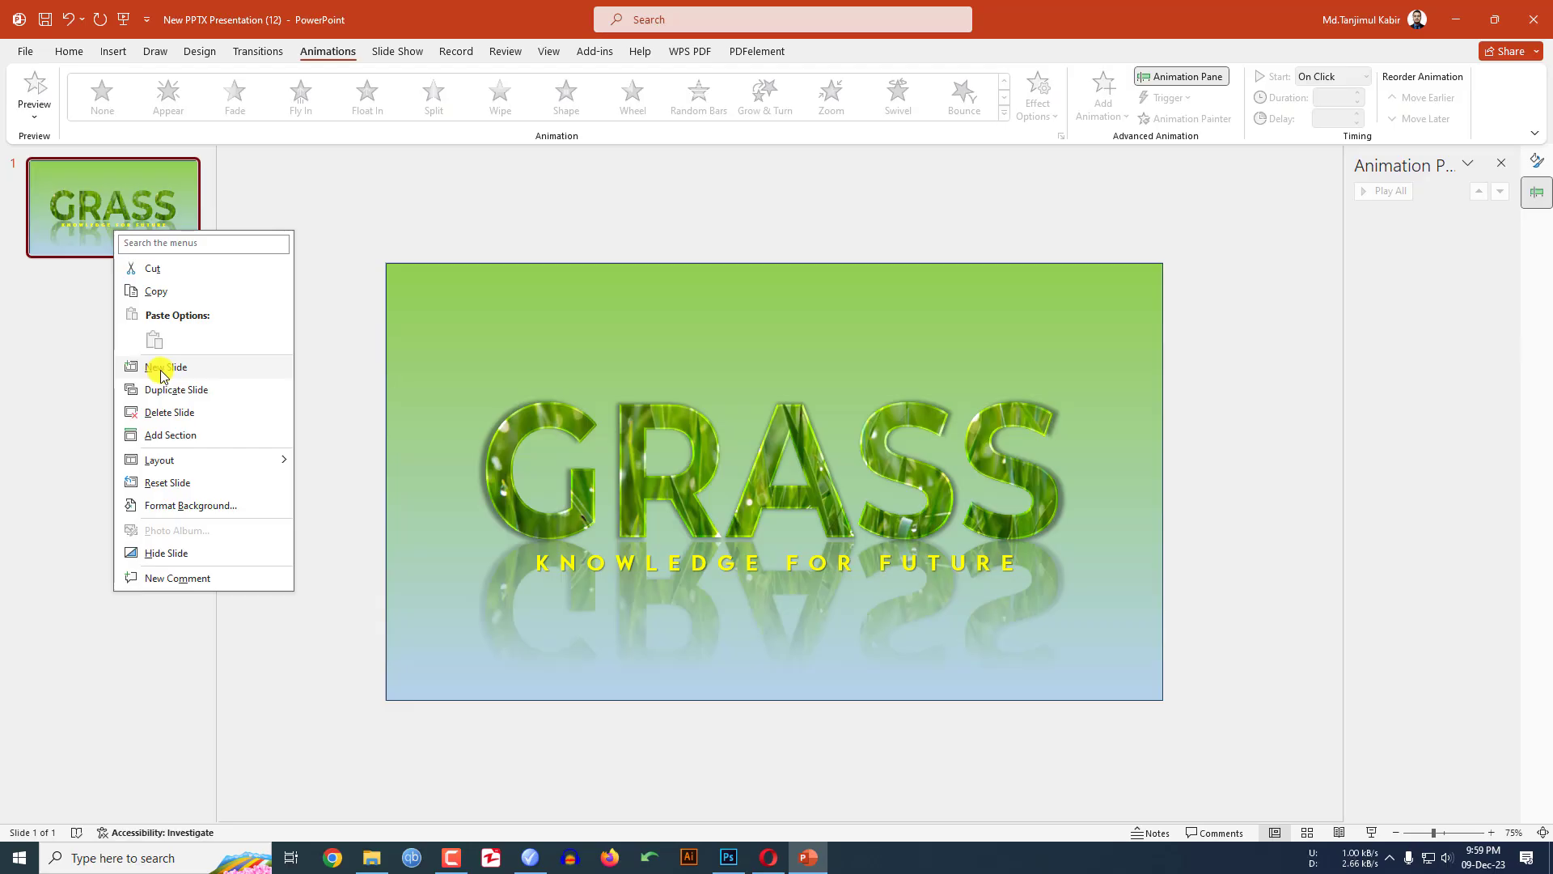
- Add a new slide, clear its placeholders, and draw a text box in the upper middle
left_click(162, 370)
left_click_drag(408, 263, 1154, 700)
key("Delete")
left_click(112, 51)
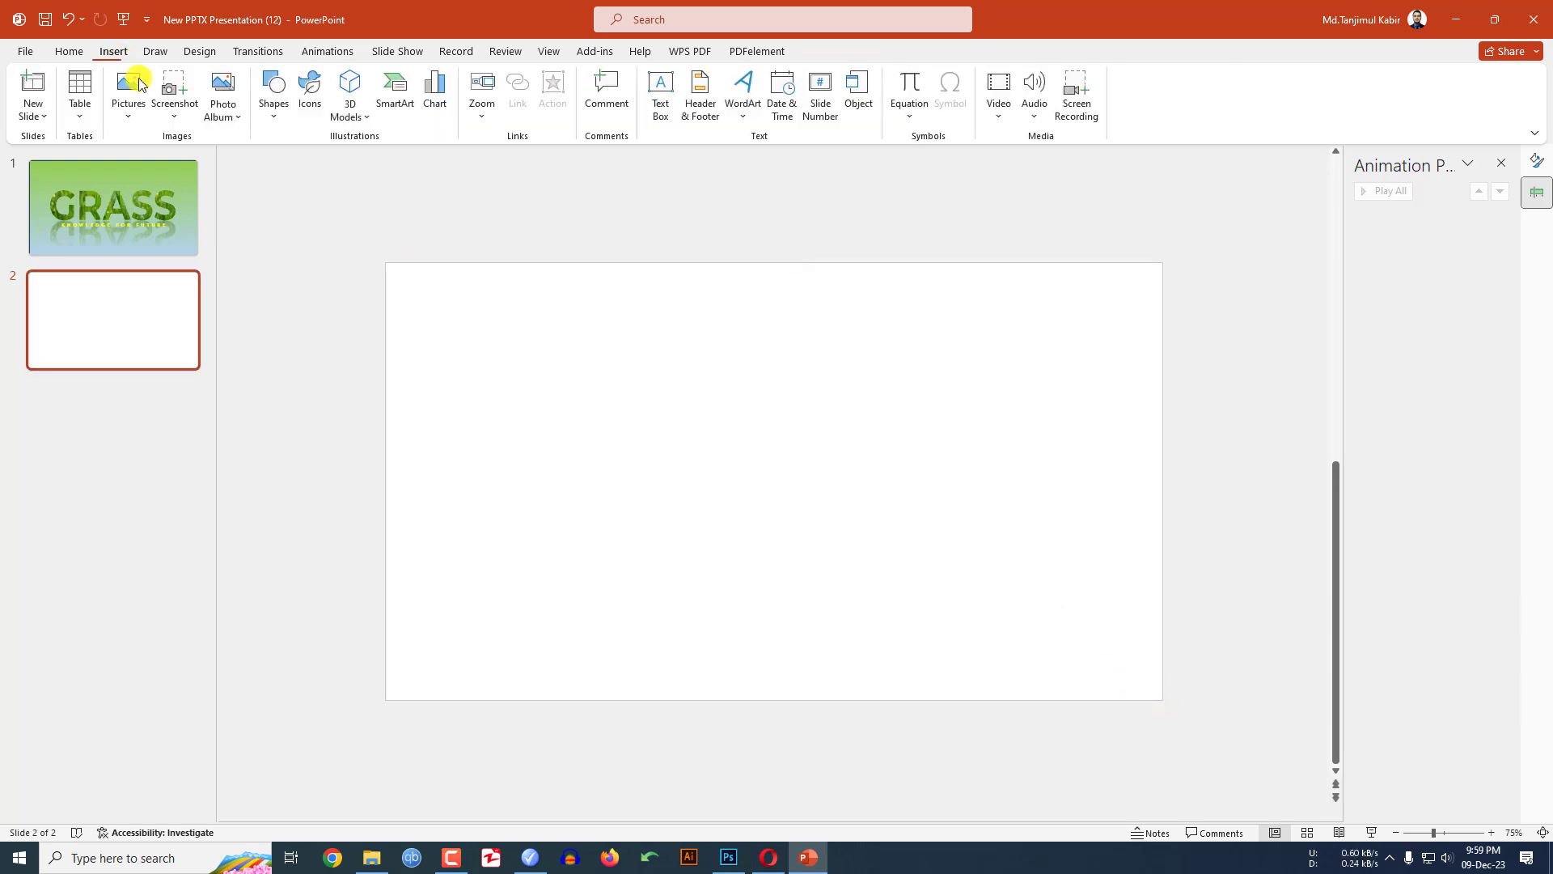
left_click(275, 103)
left_click(271, 159)
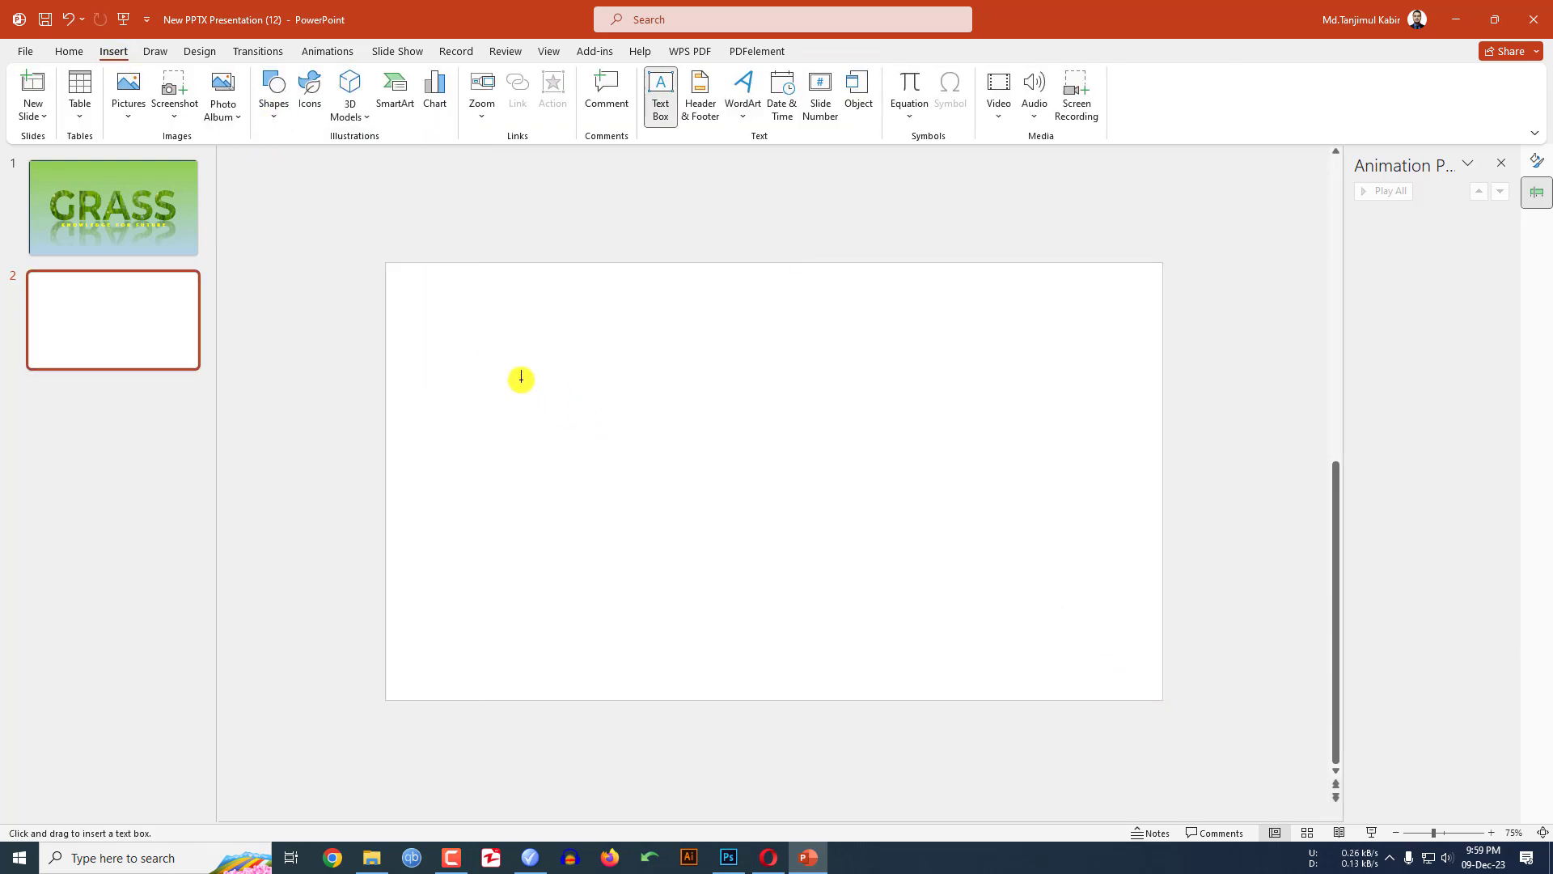
left_click_drag(521, 379, 978, 545)
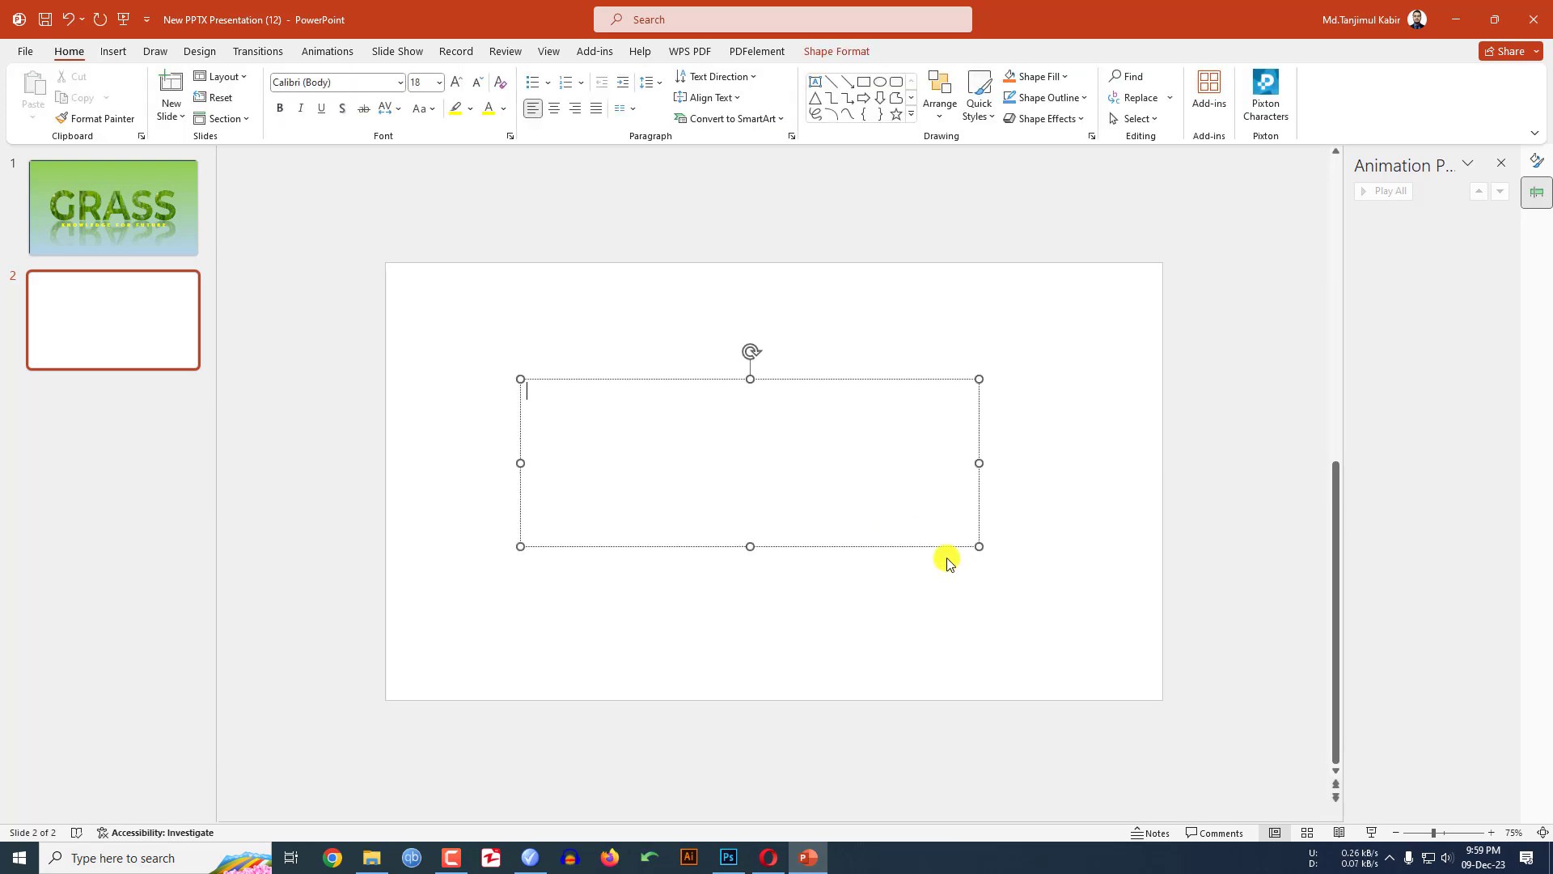
type("F")
type("GRASS")
- Format GRASS in bold Montserrat, enlarged to size 199
key("ctrl+a")
left_click(440, 82)
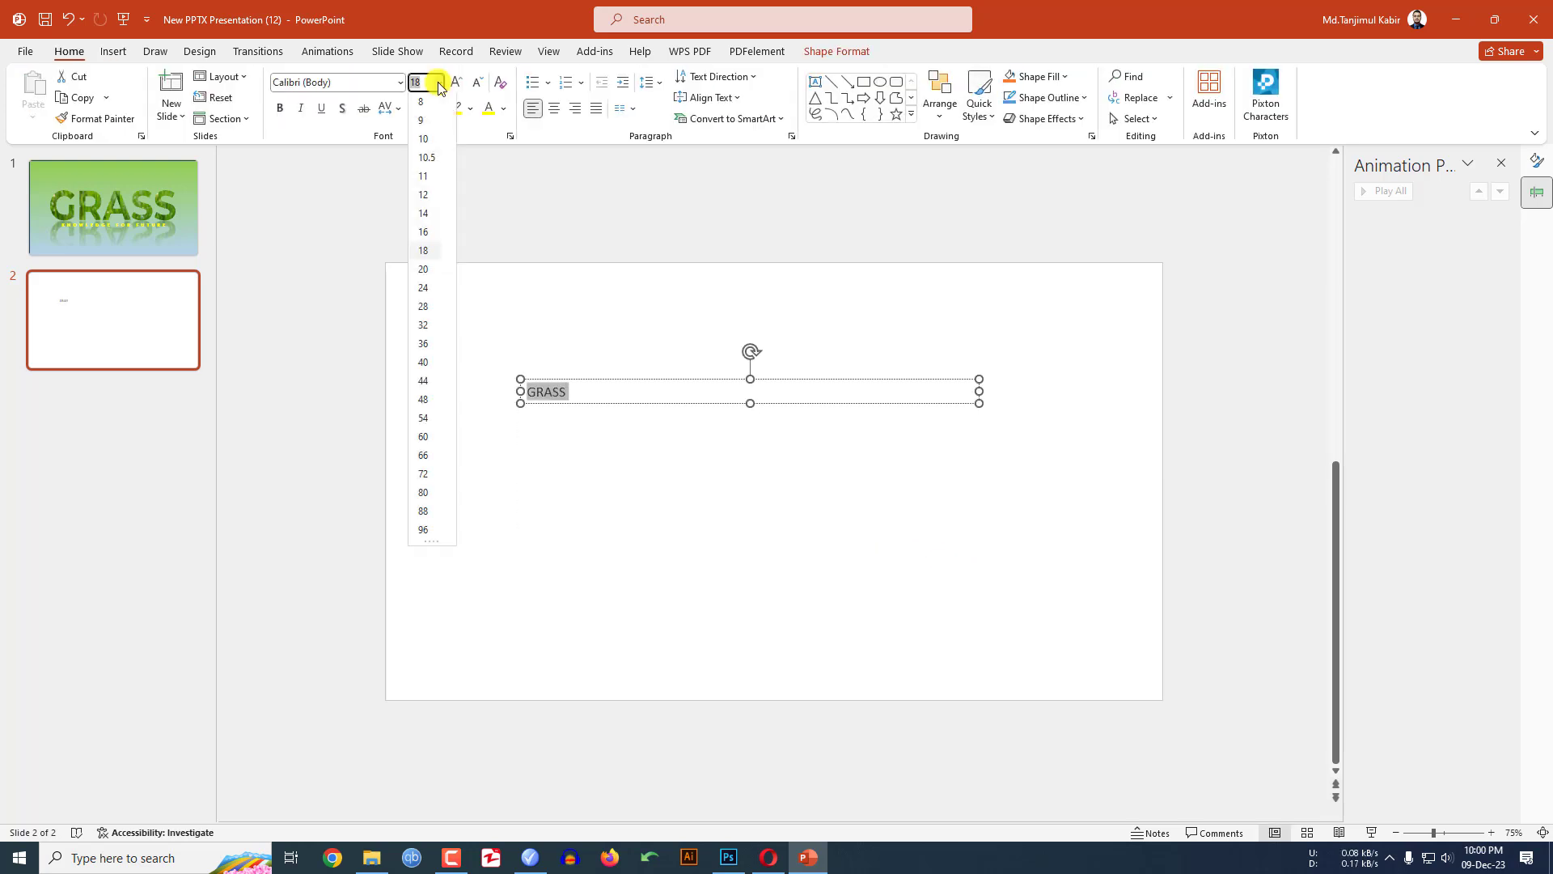
left_click(424, 542)
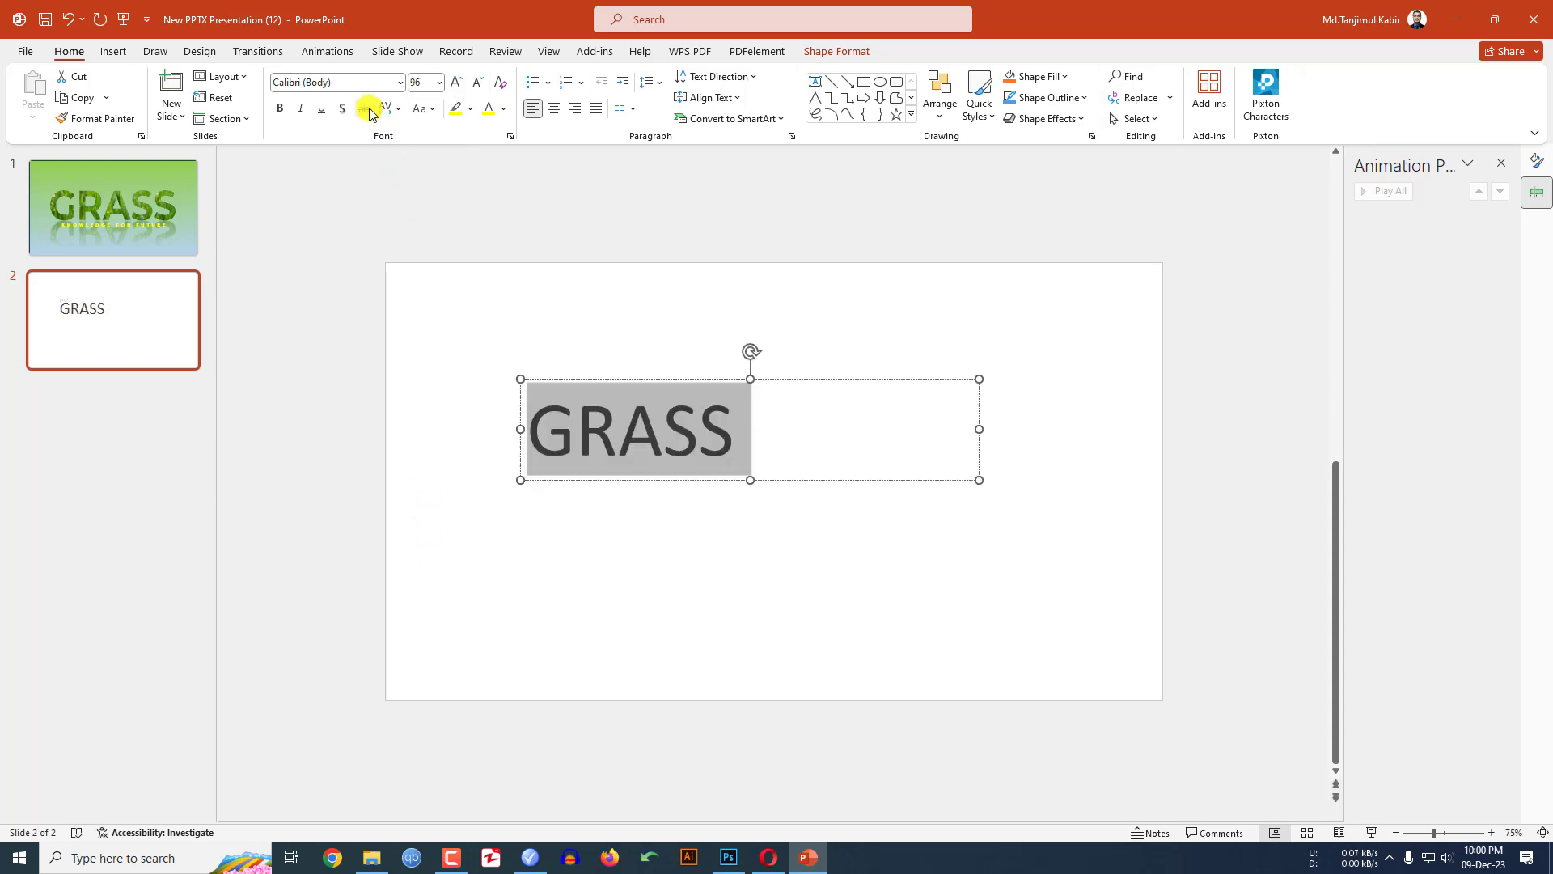
left_click(361, 85)
type("Montserrat")
key("Return")
left_click(280, 108)
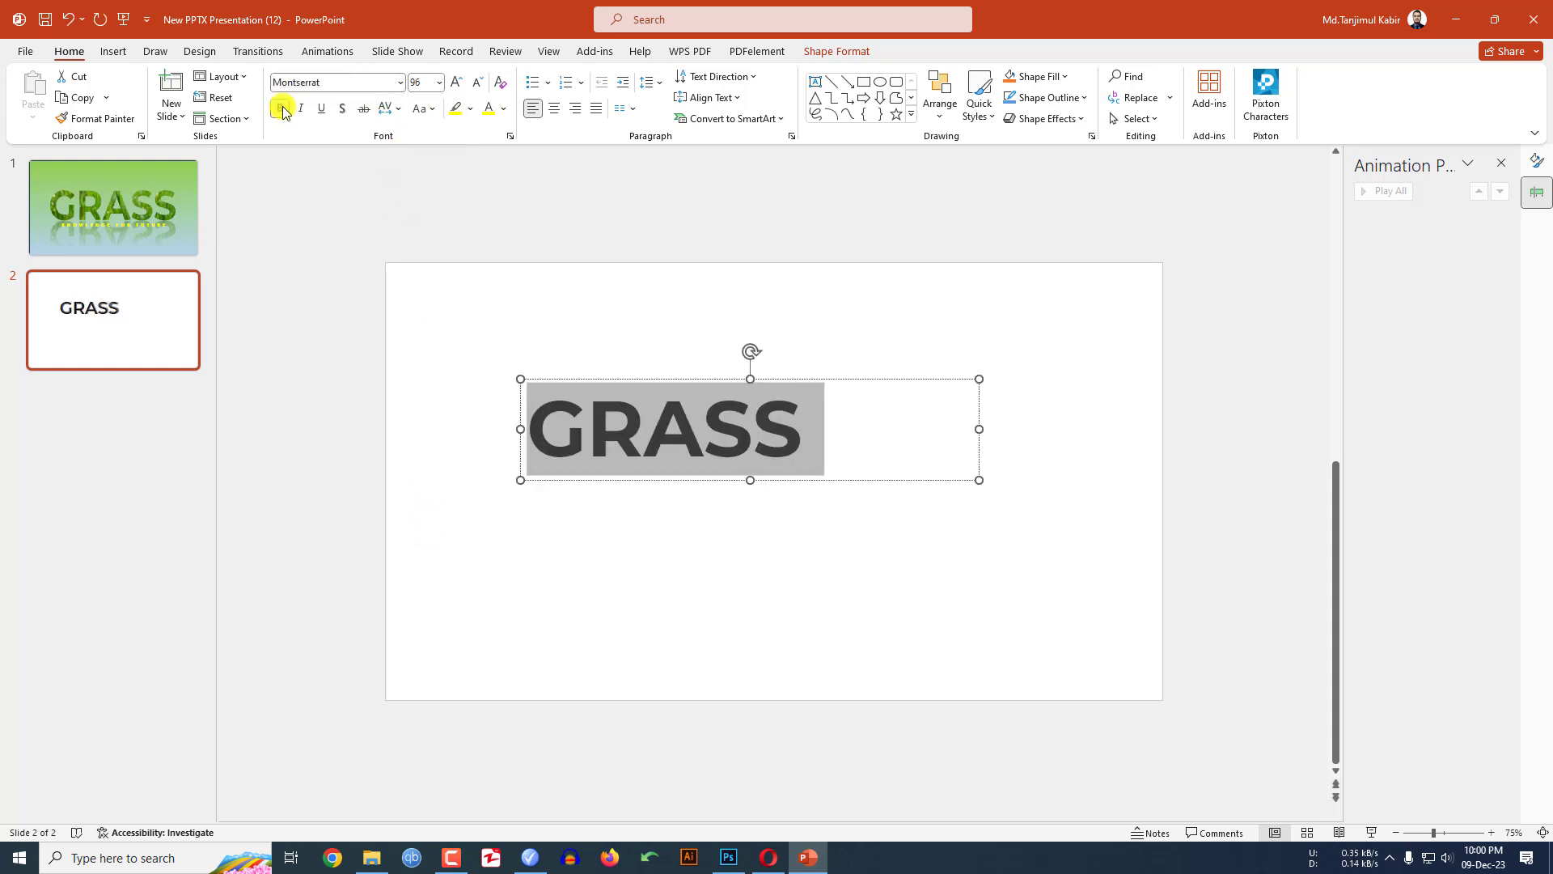
left_click(456, 84)
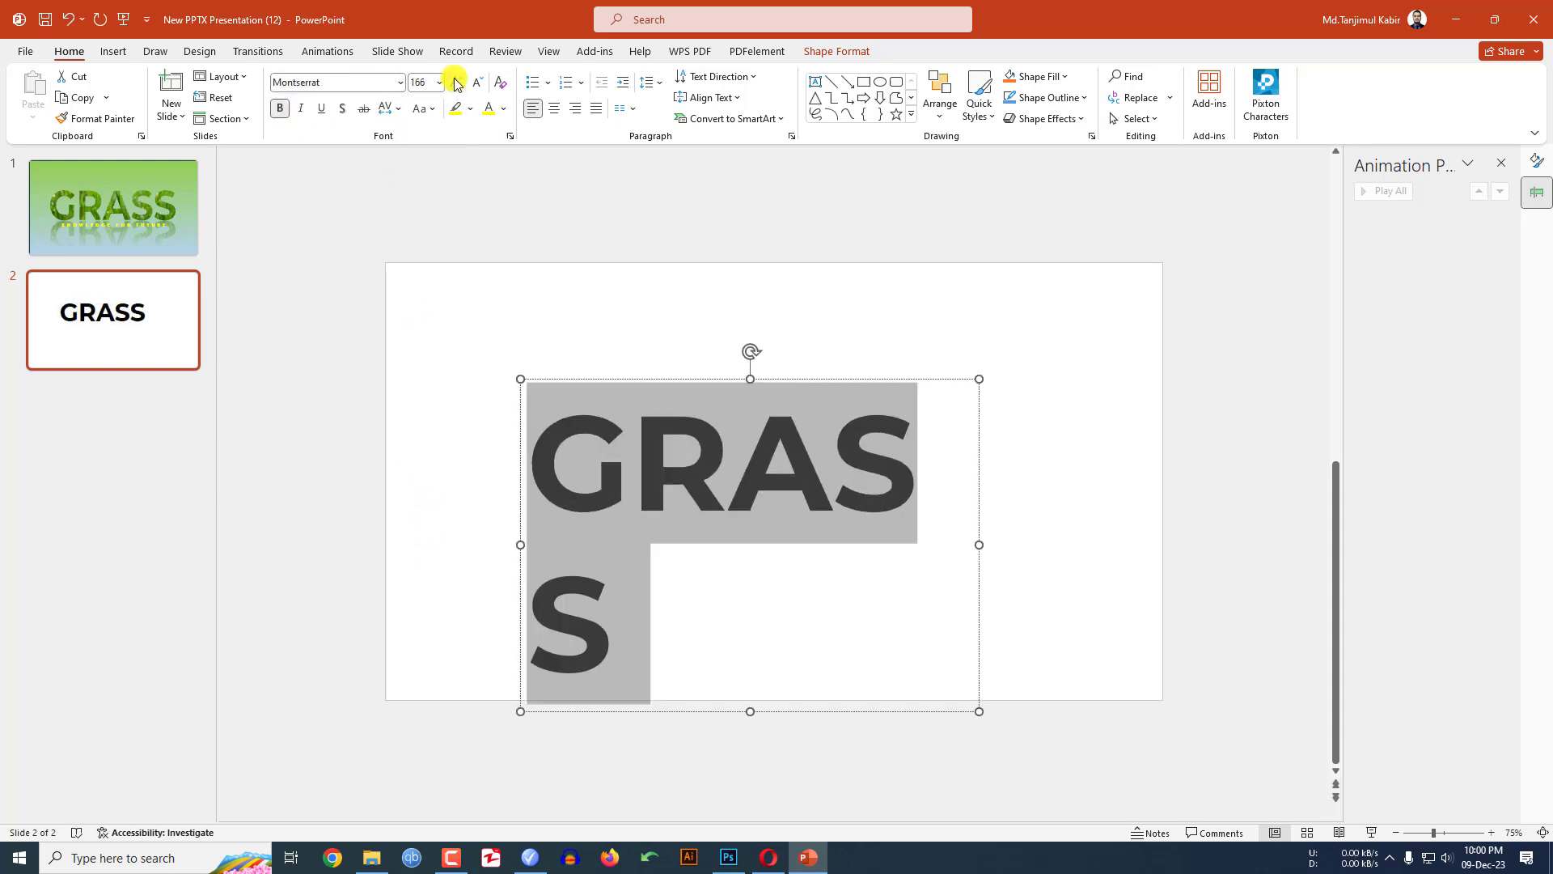
left_click(456, 83)
key("Escape")
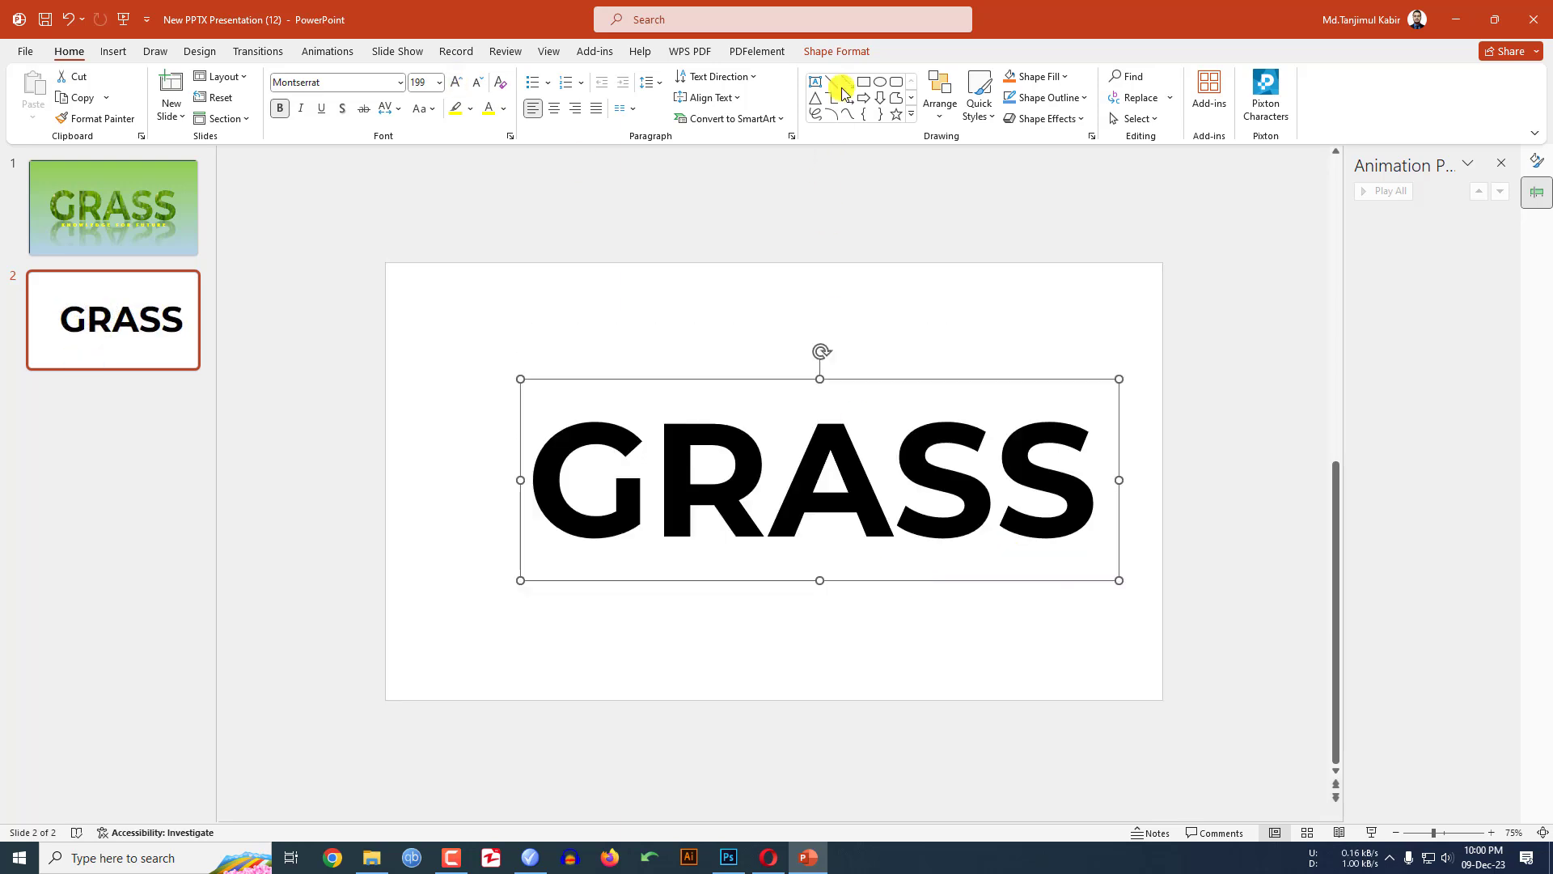
- Centre the GRASS text box horizontally and vertically on the slide
left_click(837, 51)
left_click(1155, 108)
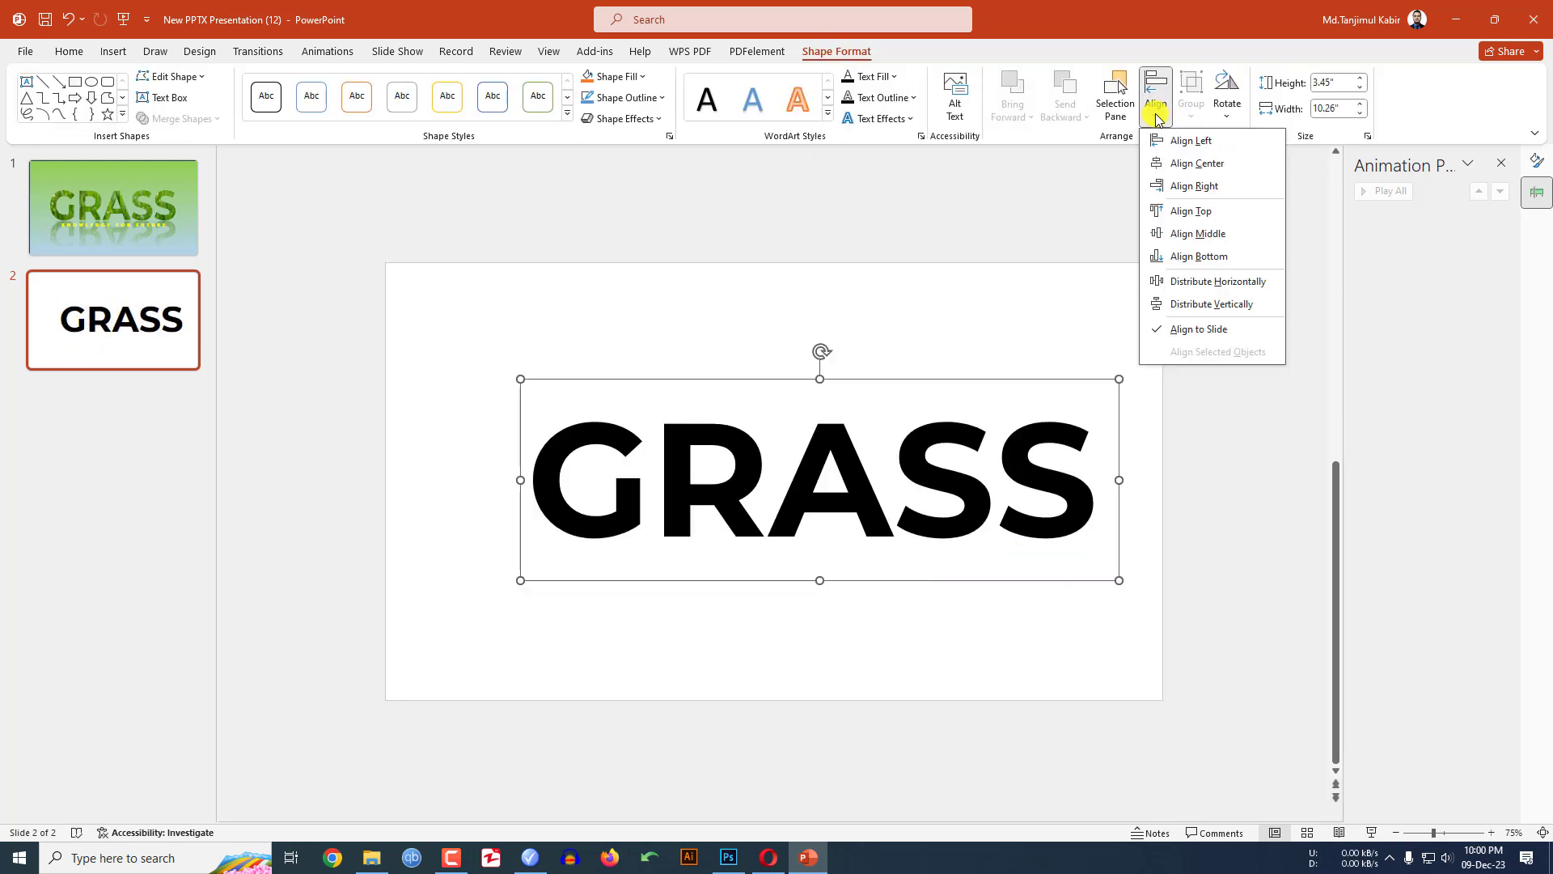
left_click(1185, 161)
left_click(1155, 107)
left_click(1196, 229)
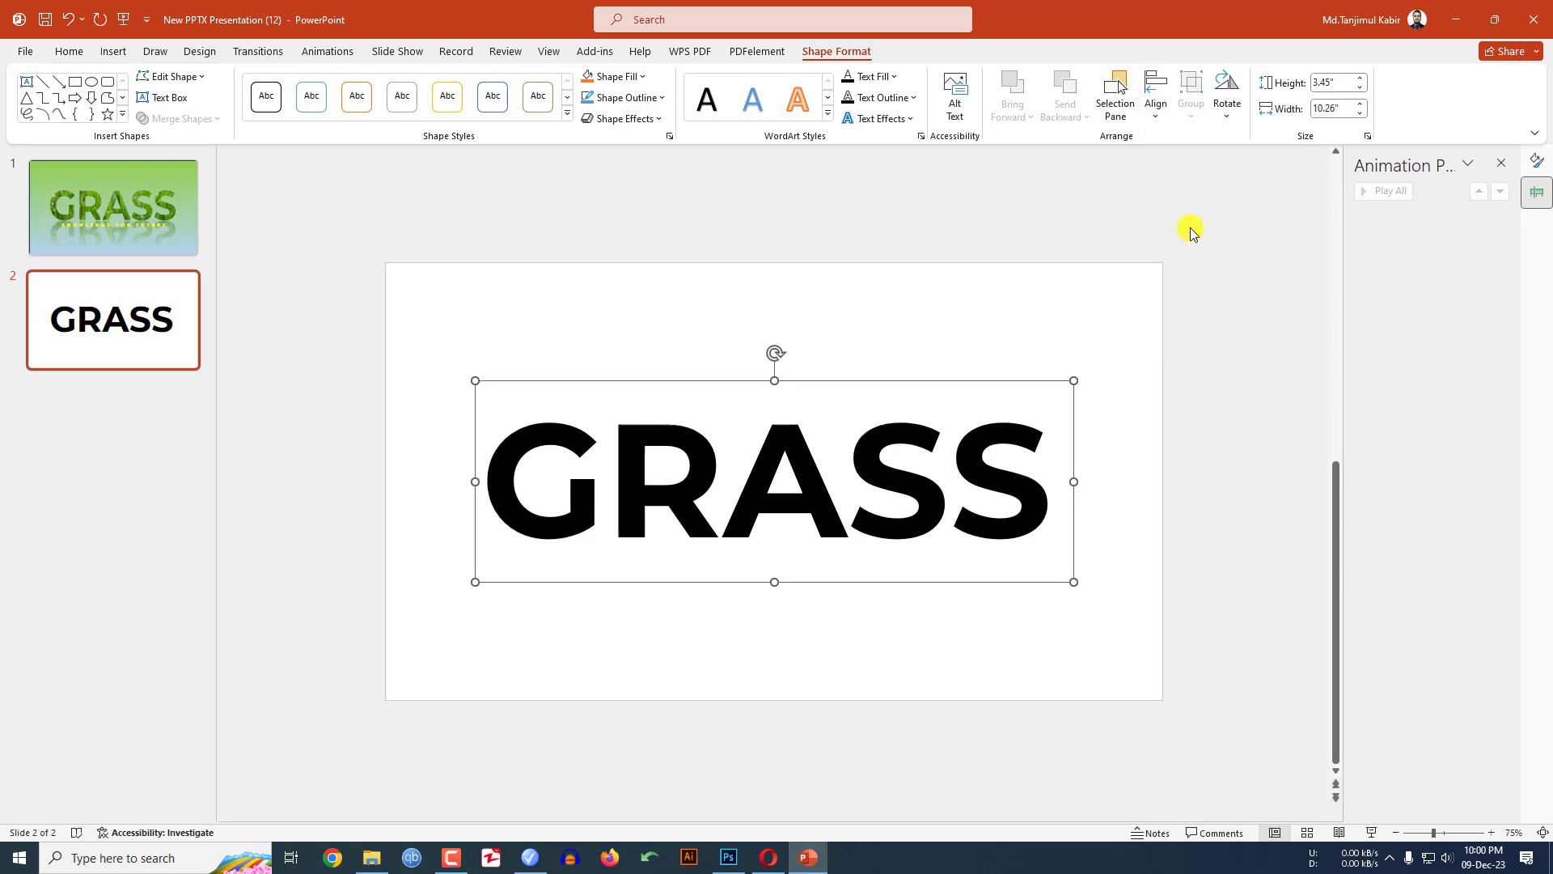
left_click(254, 156)
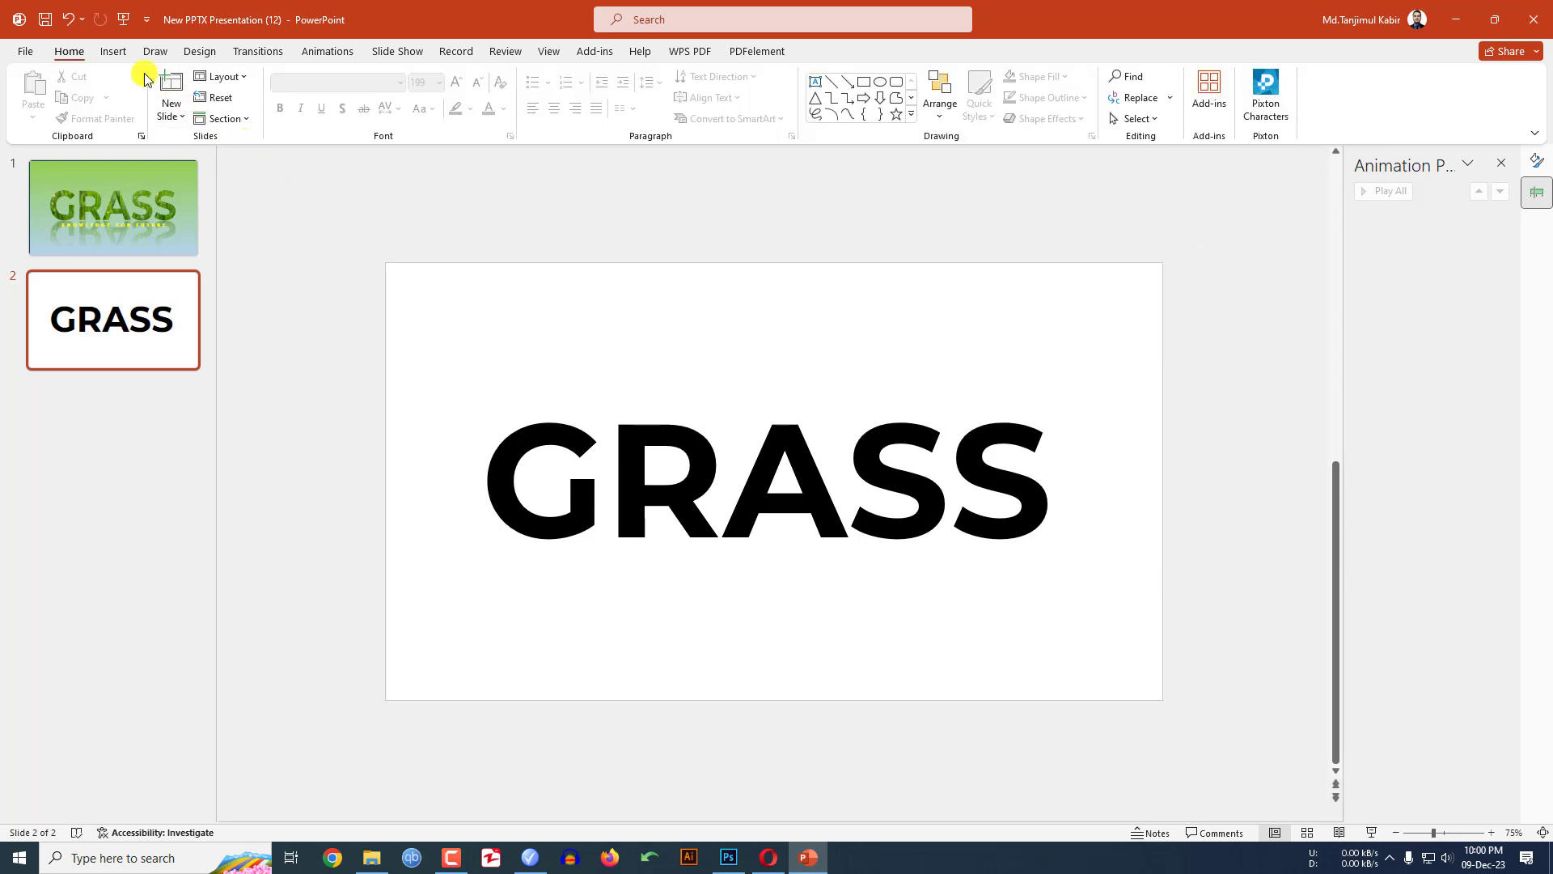
- Insert the grass photo from the Downloads folder onto slide 2
left_click(113, 52)
left_click(126, 91)
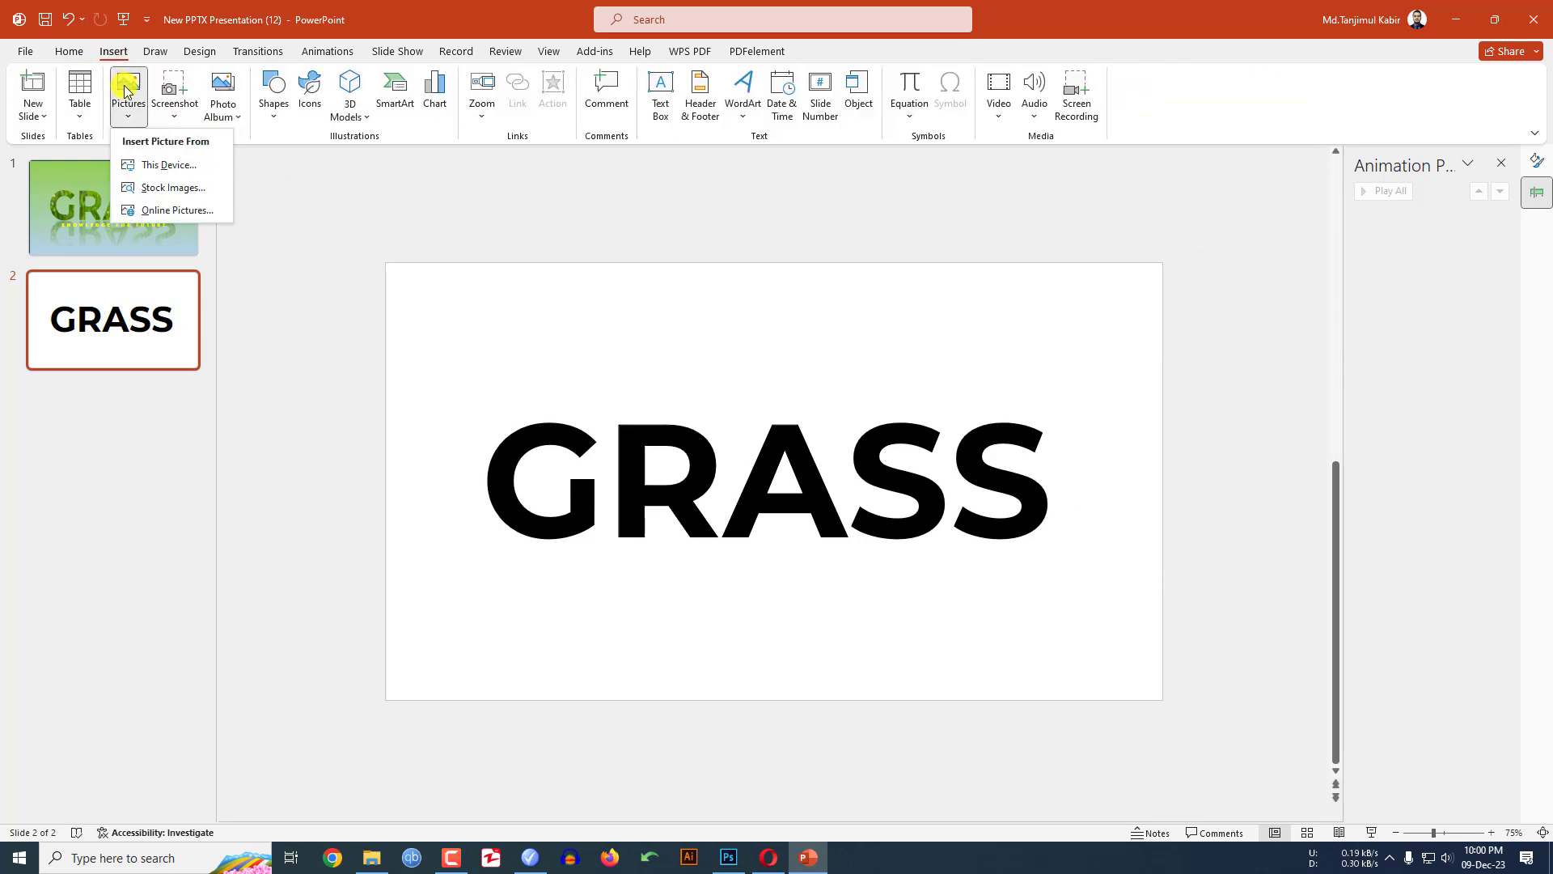
left_click(155, 160)
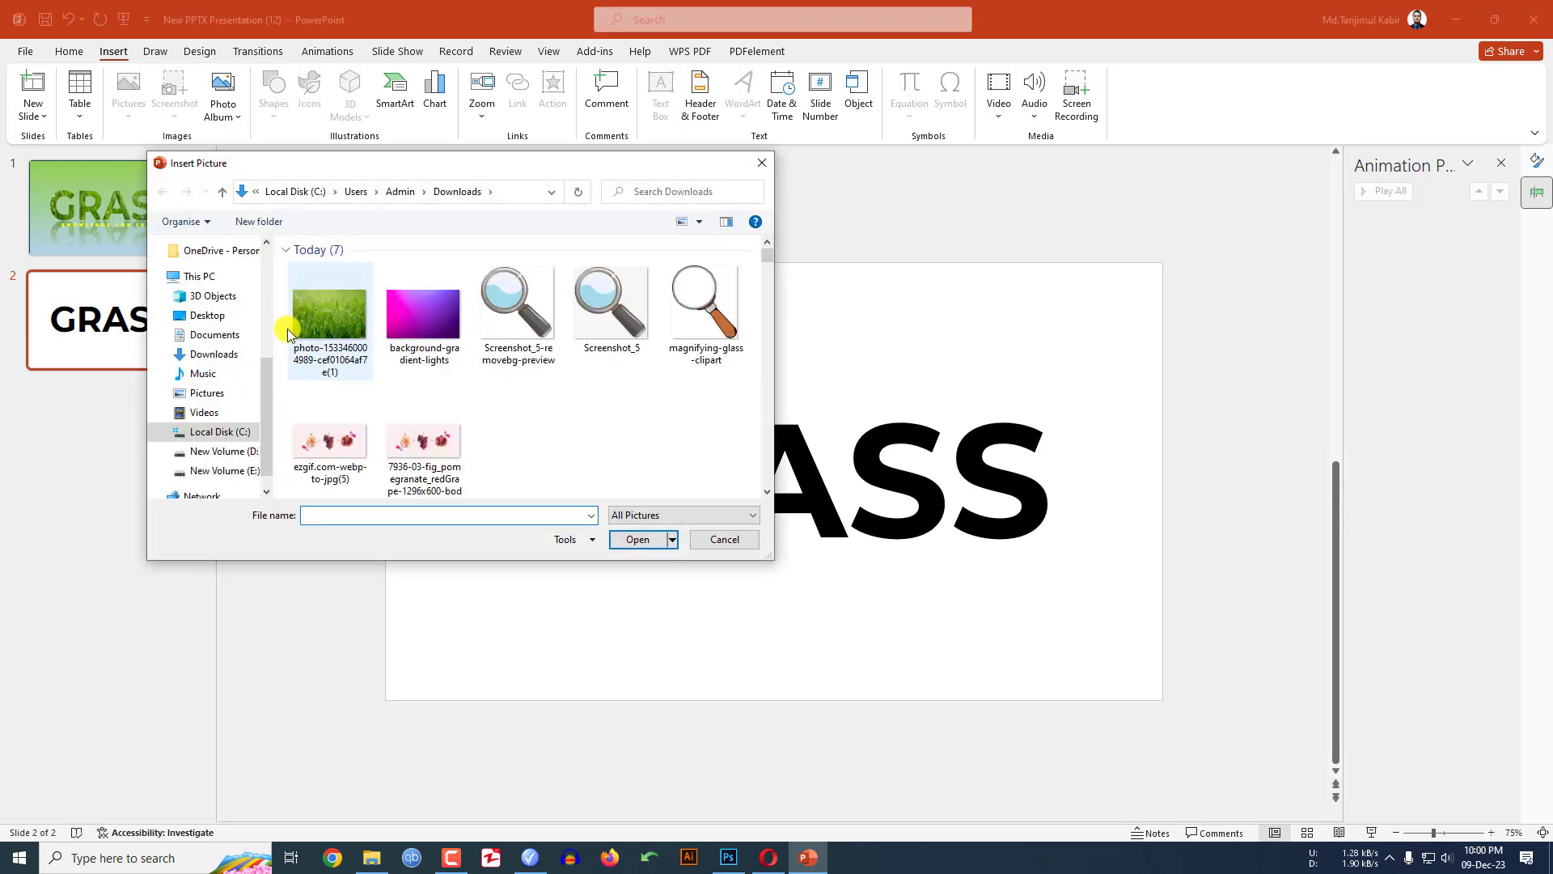
left_click(313, 317)
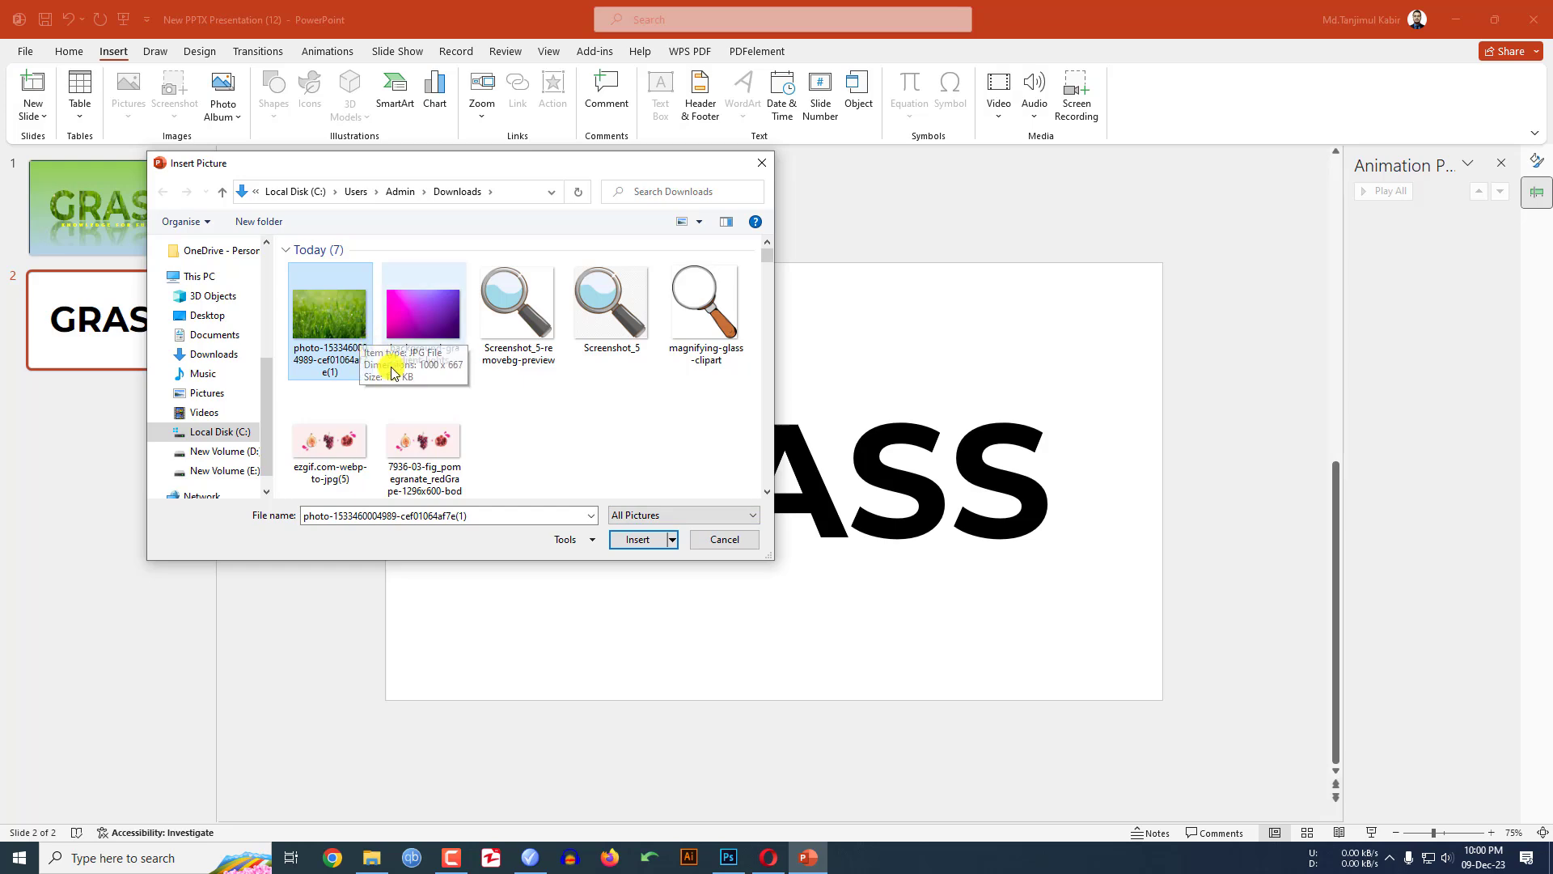
left_click(639, 539)
- Send the grass photo behind the GRASS text
right_click(769, 542)
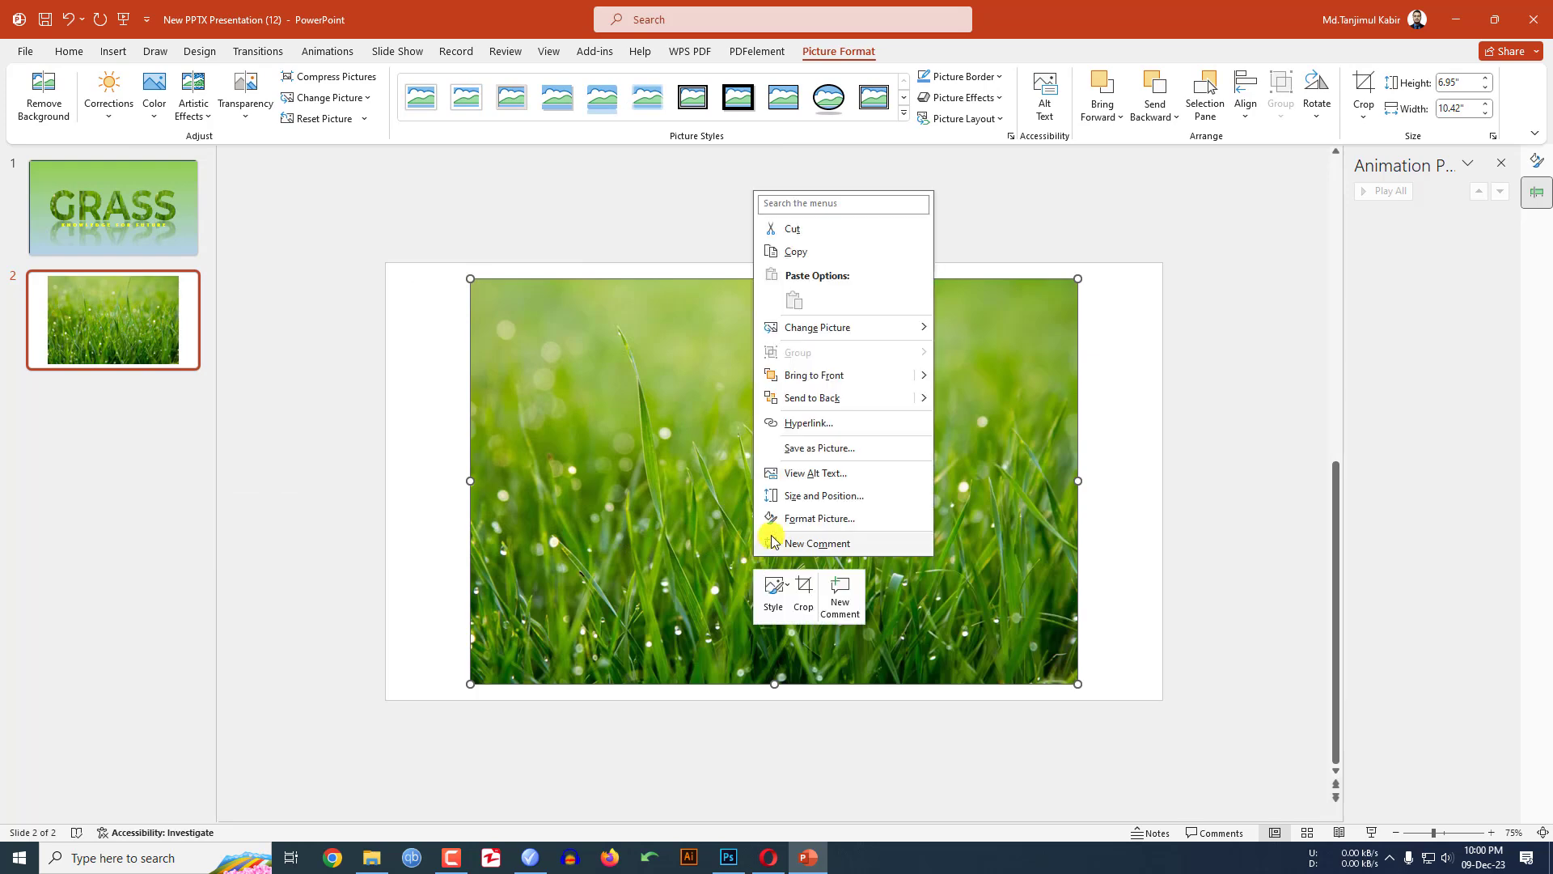
left_click(809, 399)
left_click(1146, 367)
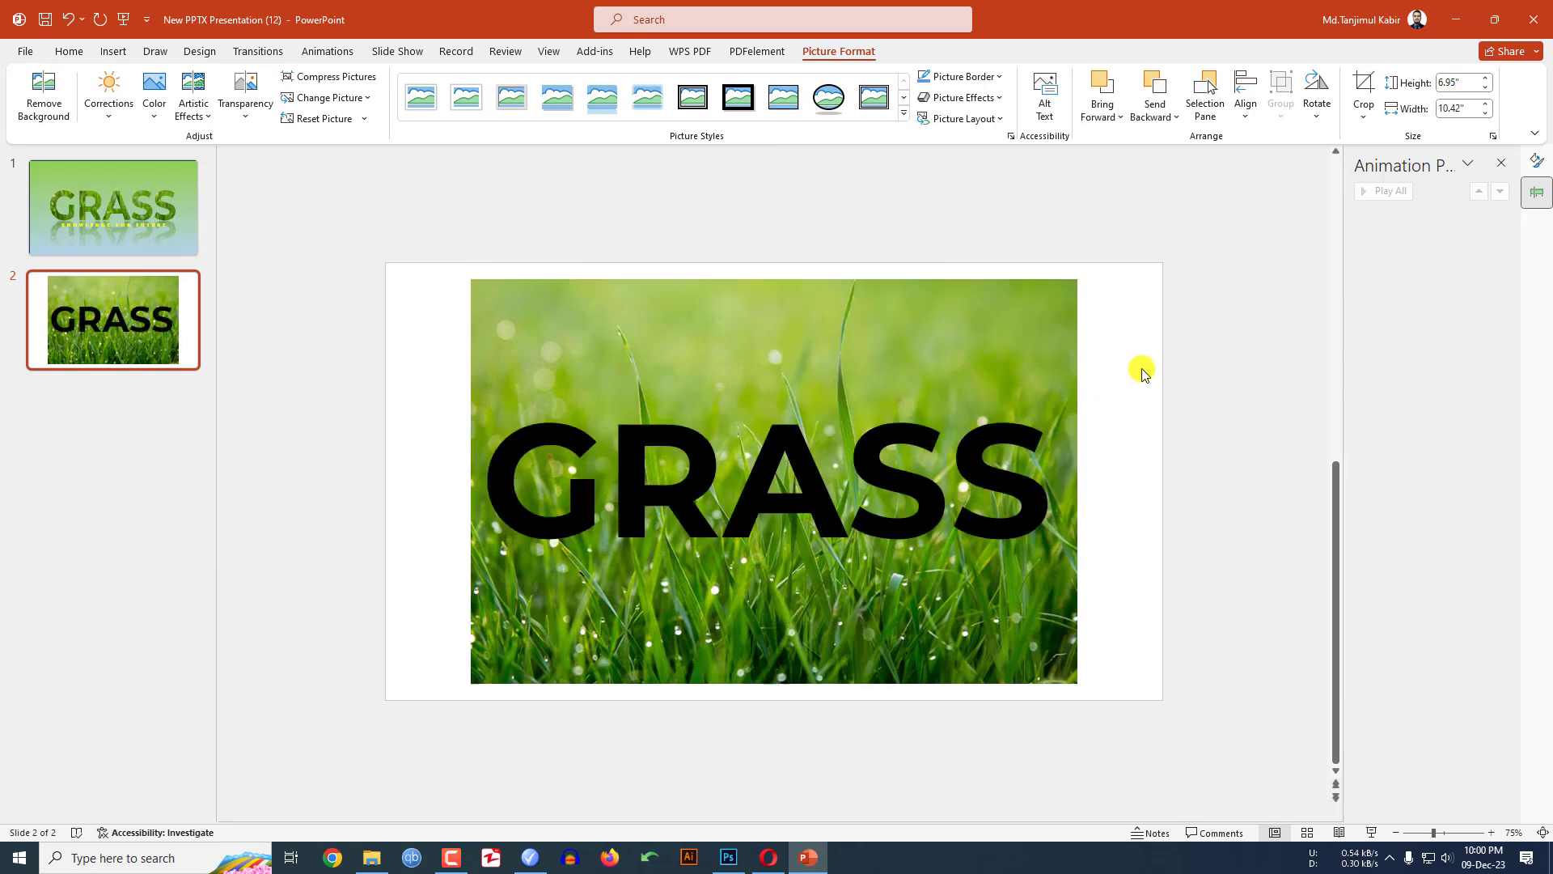
- Select the photo and GRASS text, then merge them with Intersect
left_click(1041, 365)
left_click(759, 491, "shift")
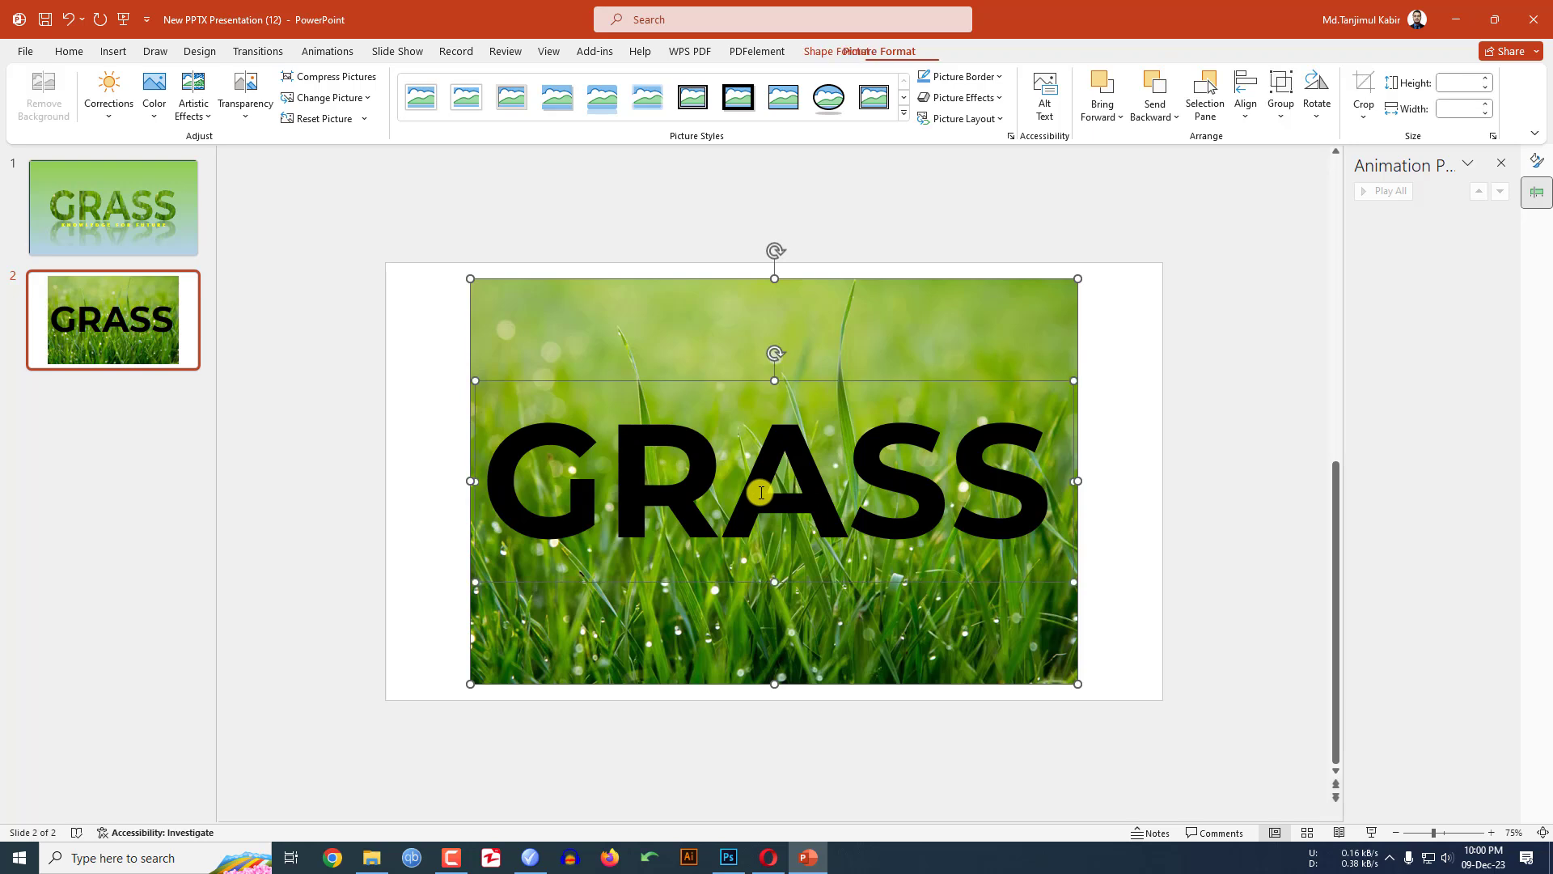
left_click(850, 52)
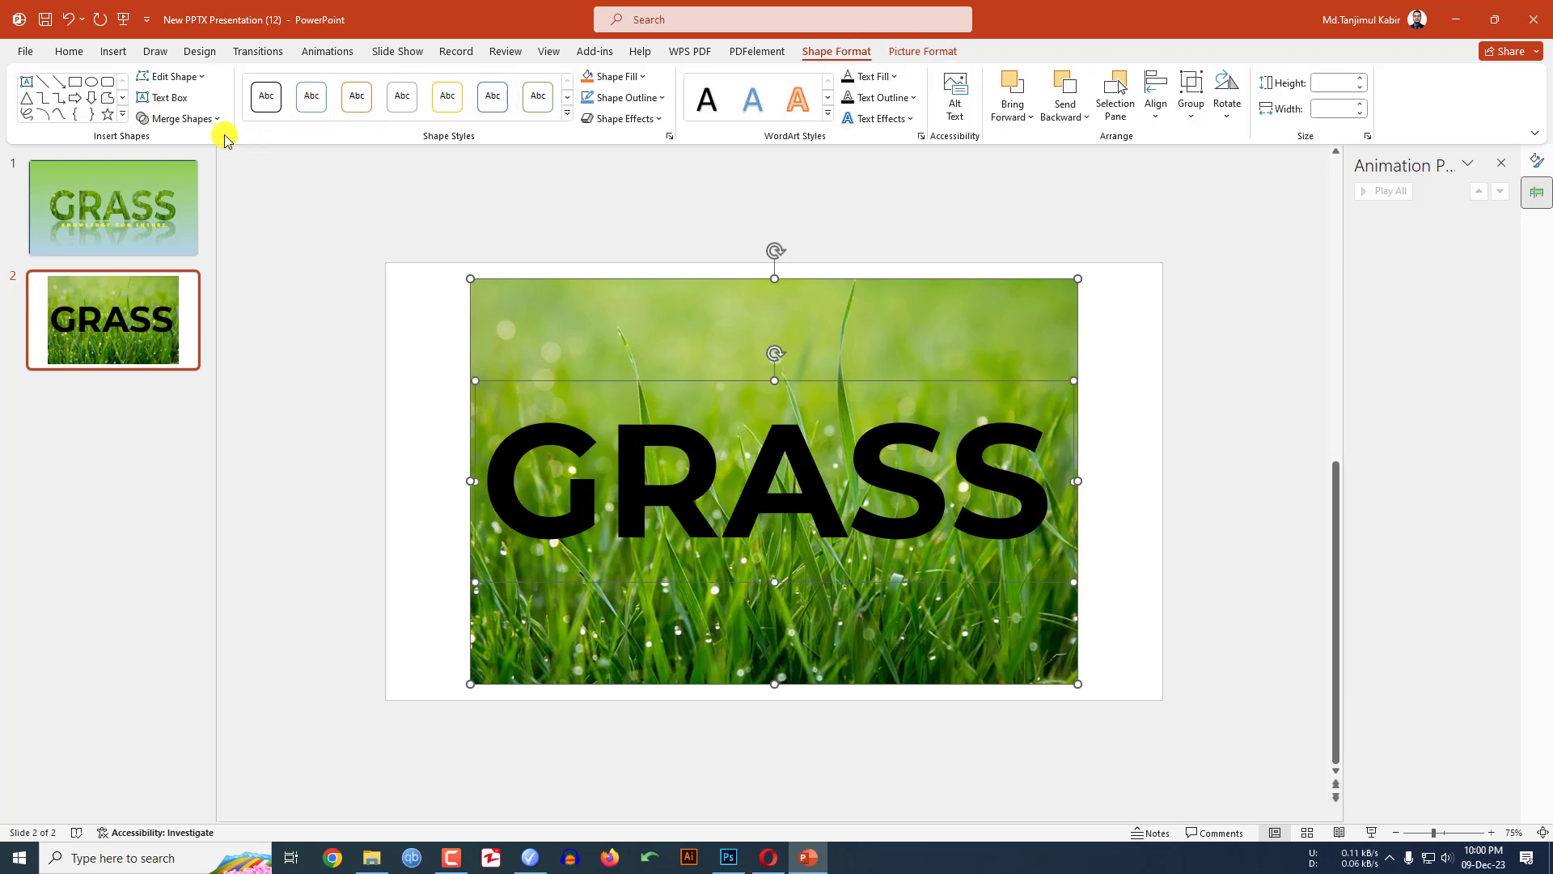
left_click(188, 121)
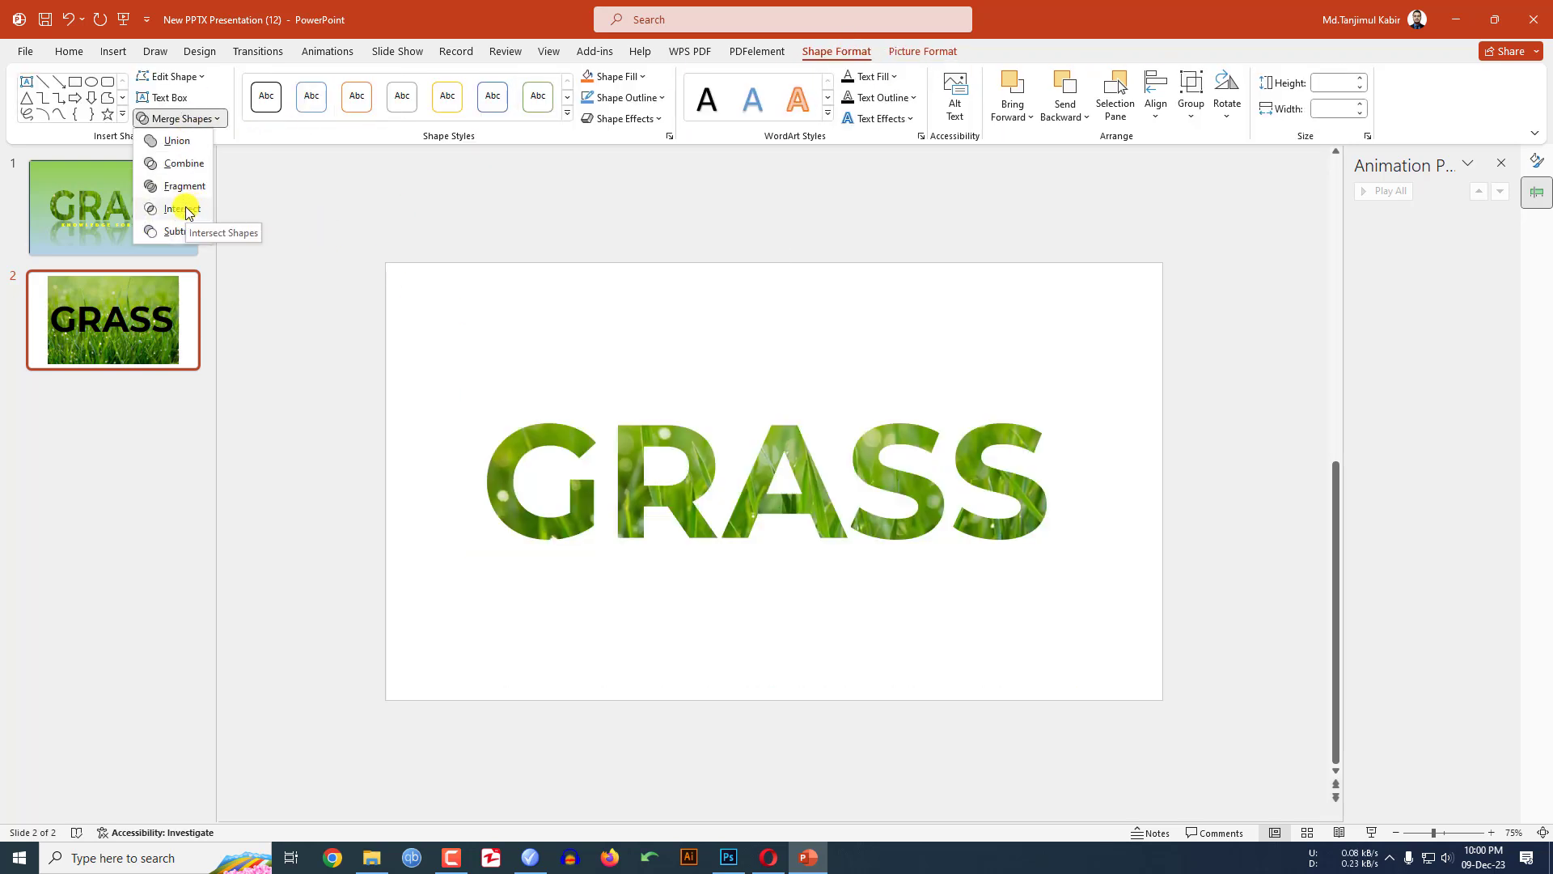
left_click(185, 210)
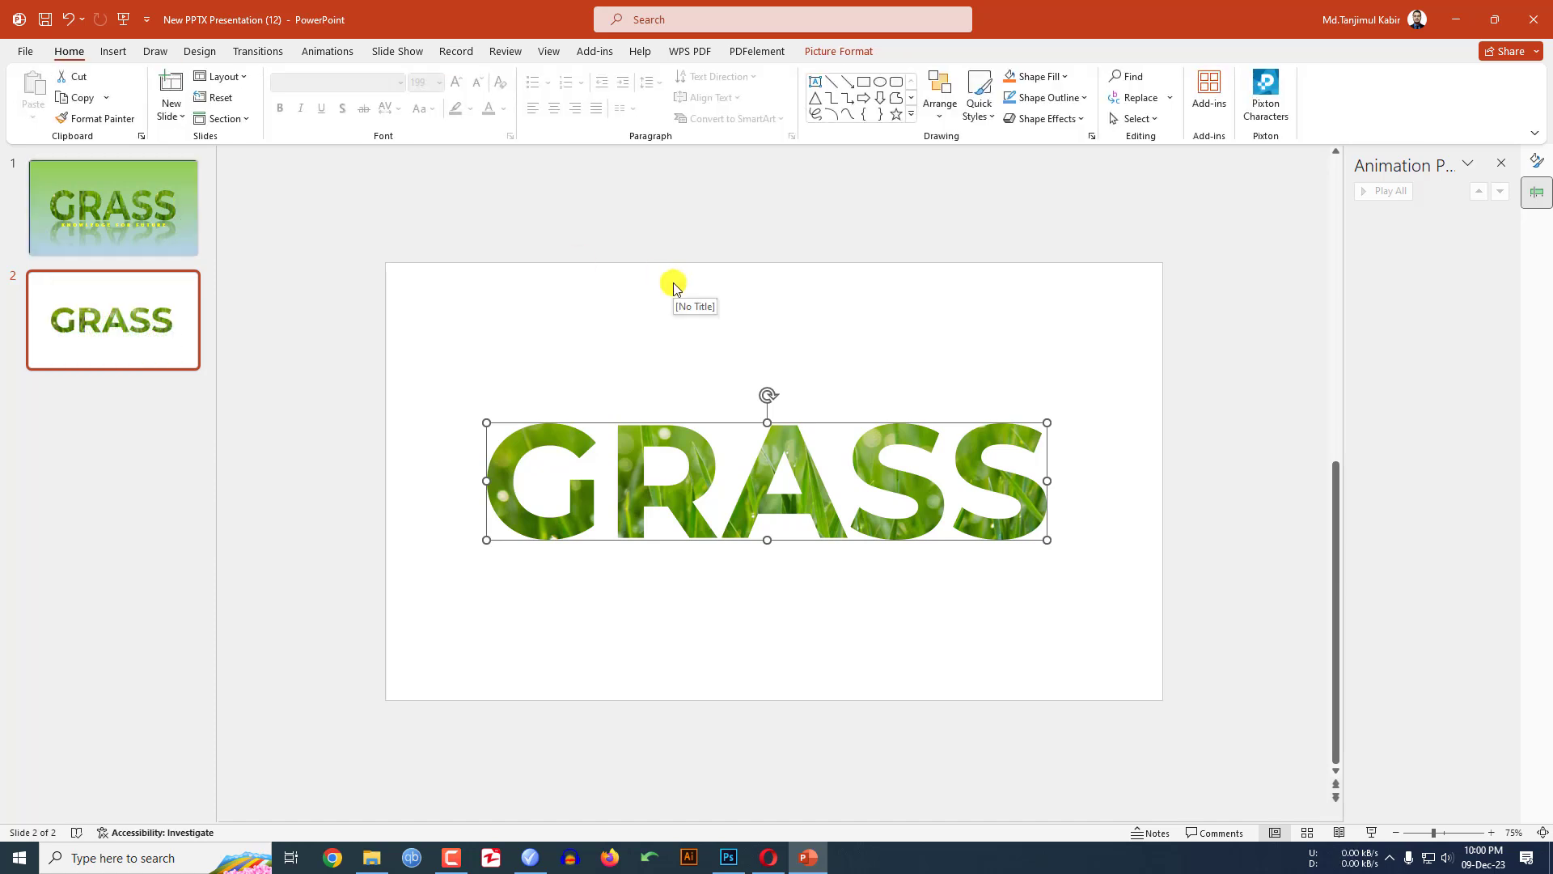
- Give GRASS a preset bevel, an outer shadow and a full touching reflection
left_click(833, 53)
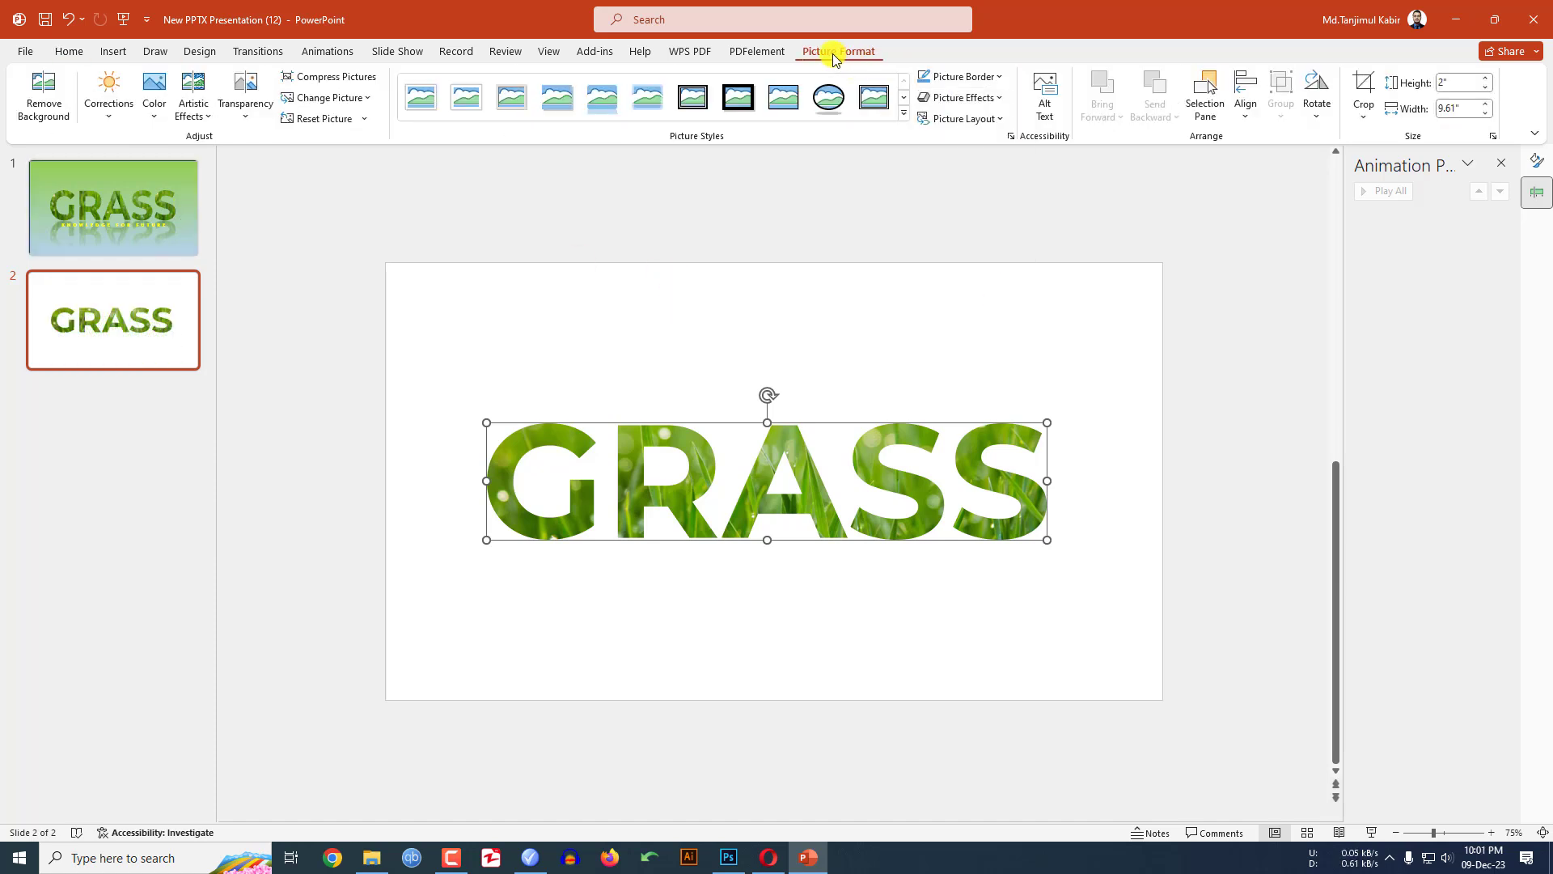
left_click(956, 98)
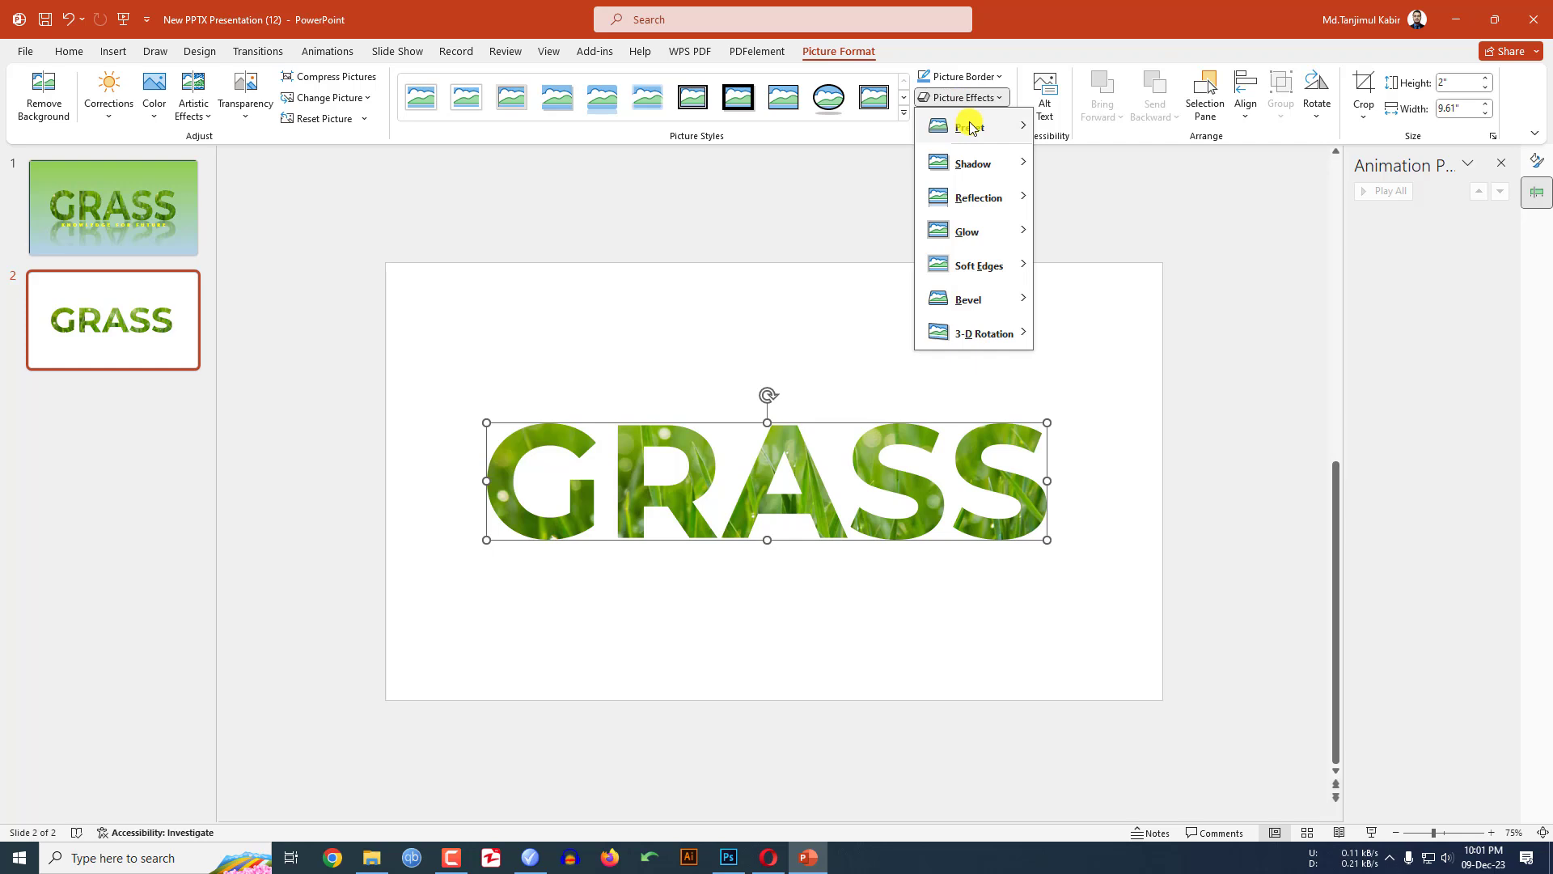
mouse_move(971, 128)
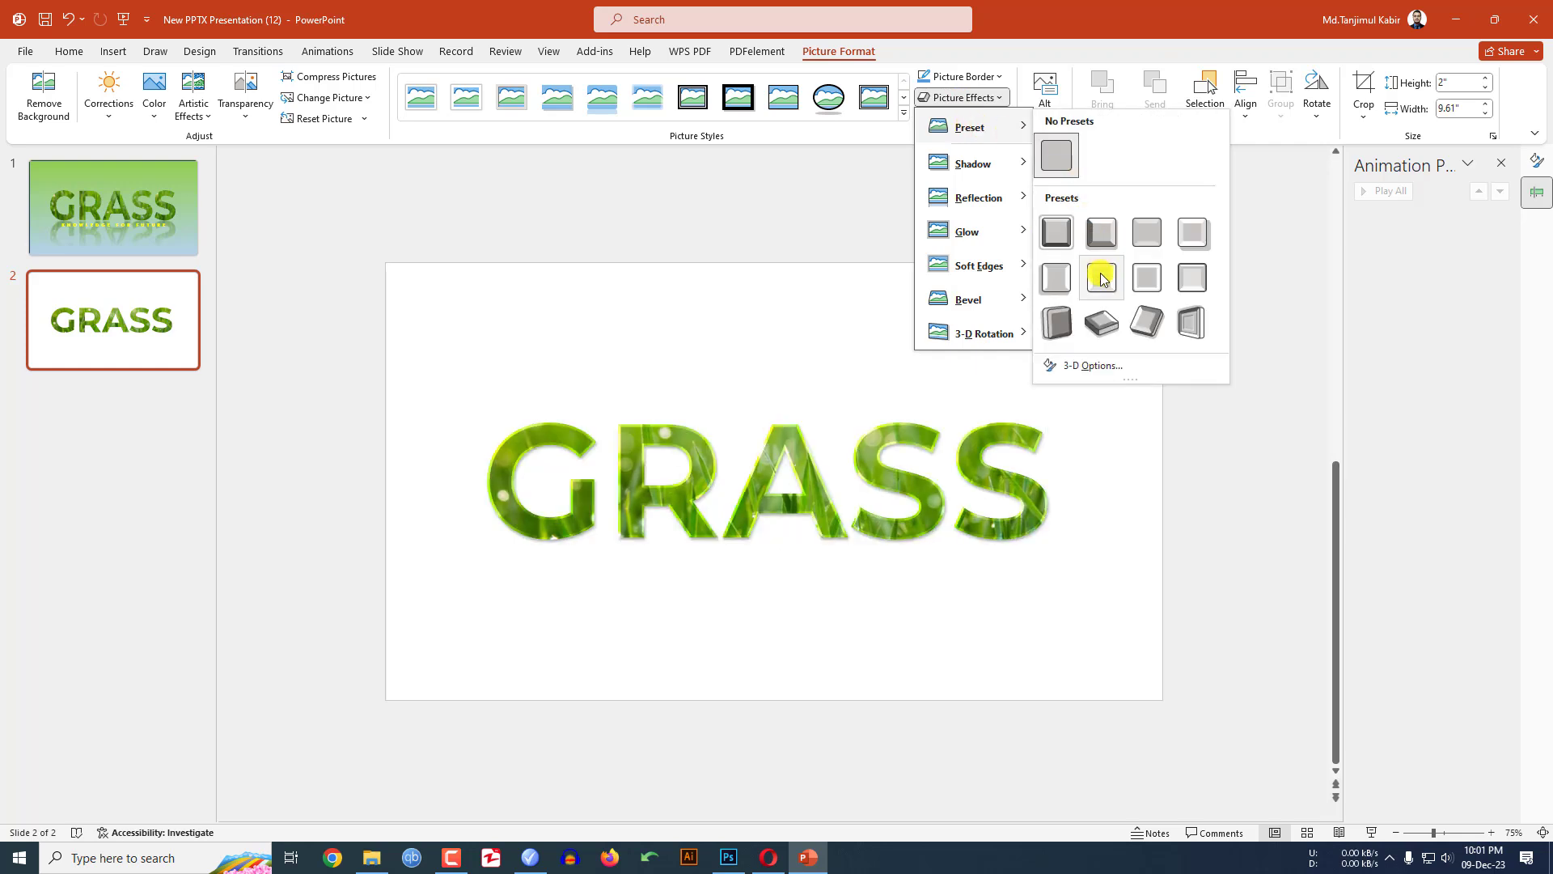
left_click(1100, 280)
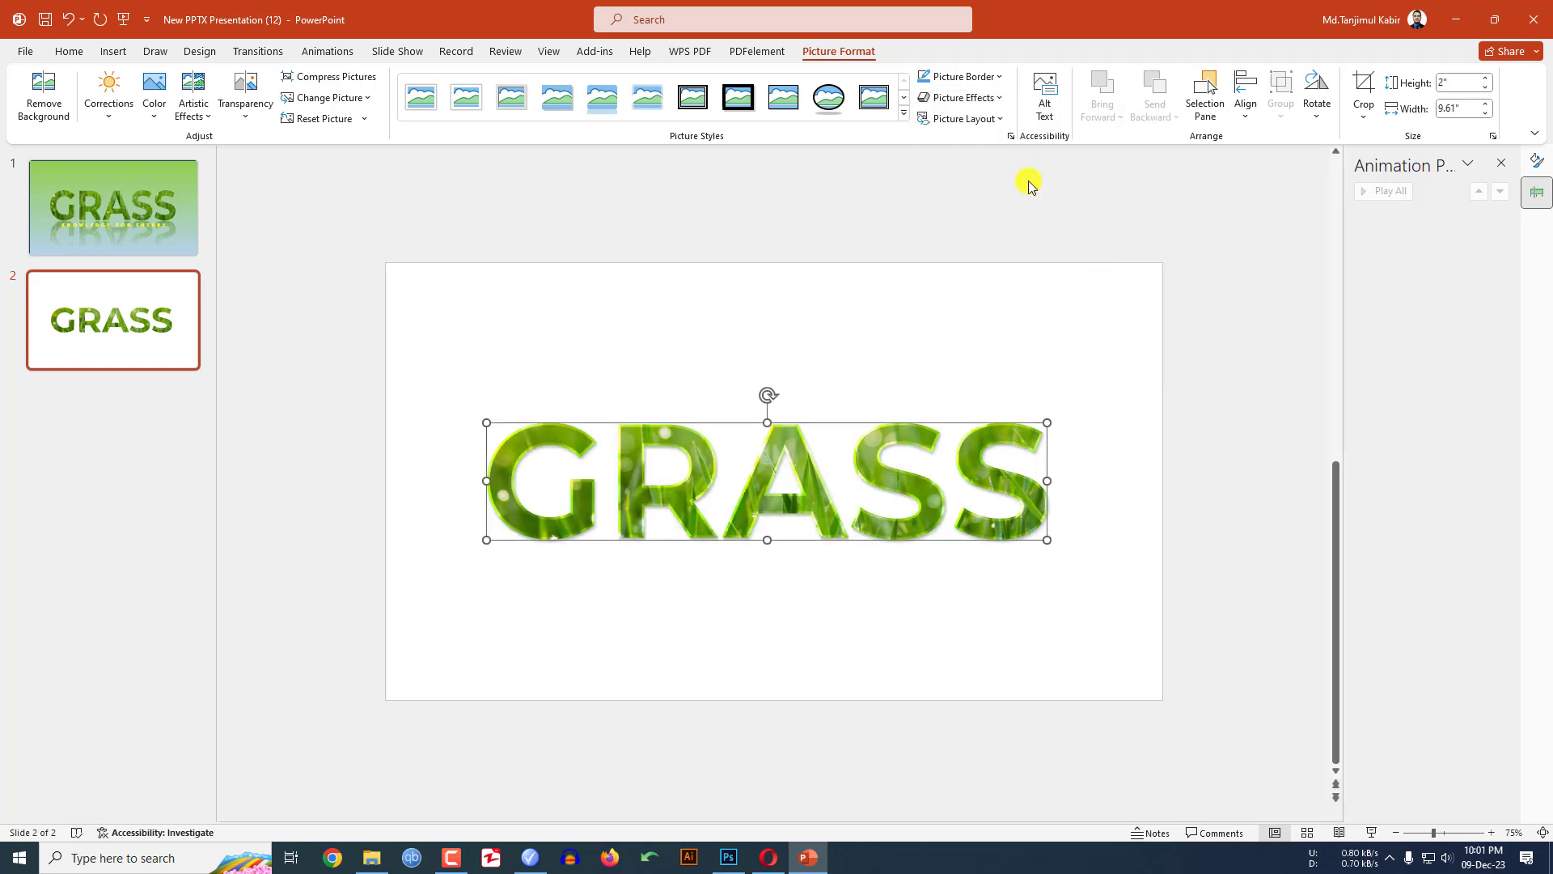
left_click(971, 97)
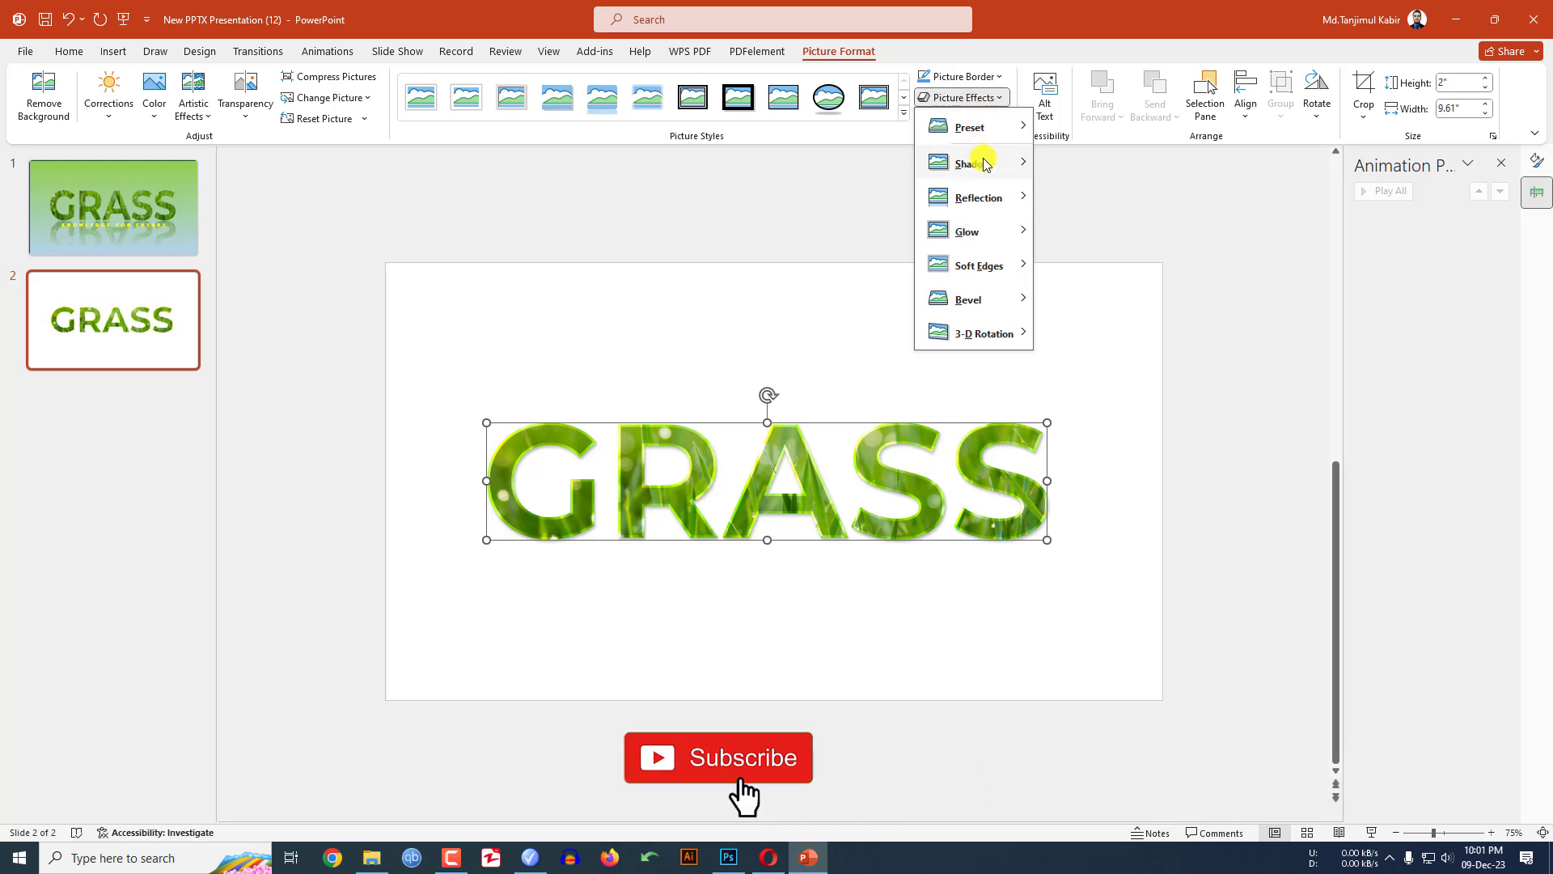
mouse_move(971, 162)
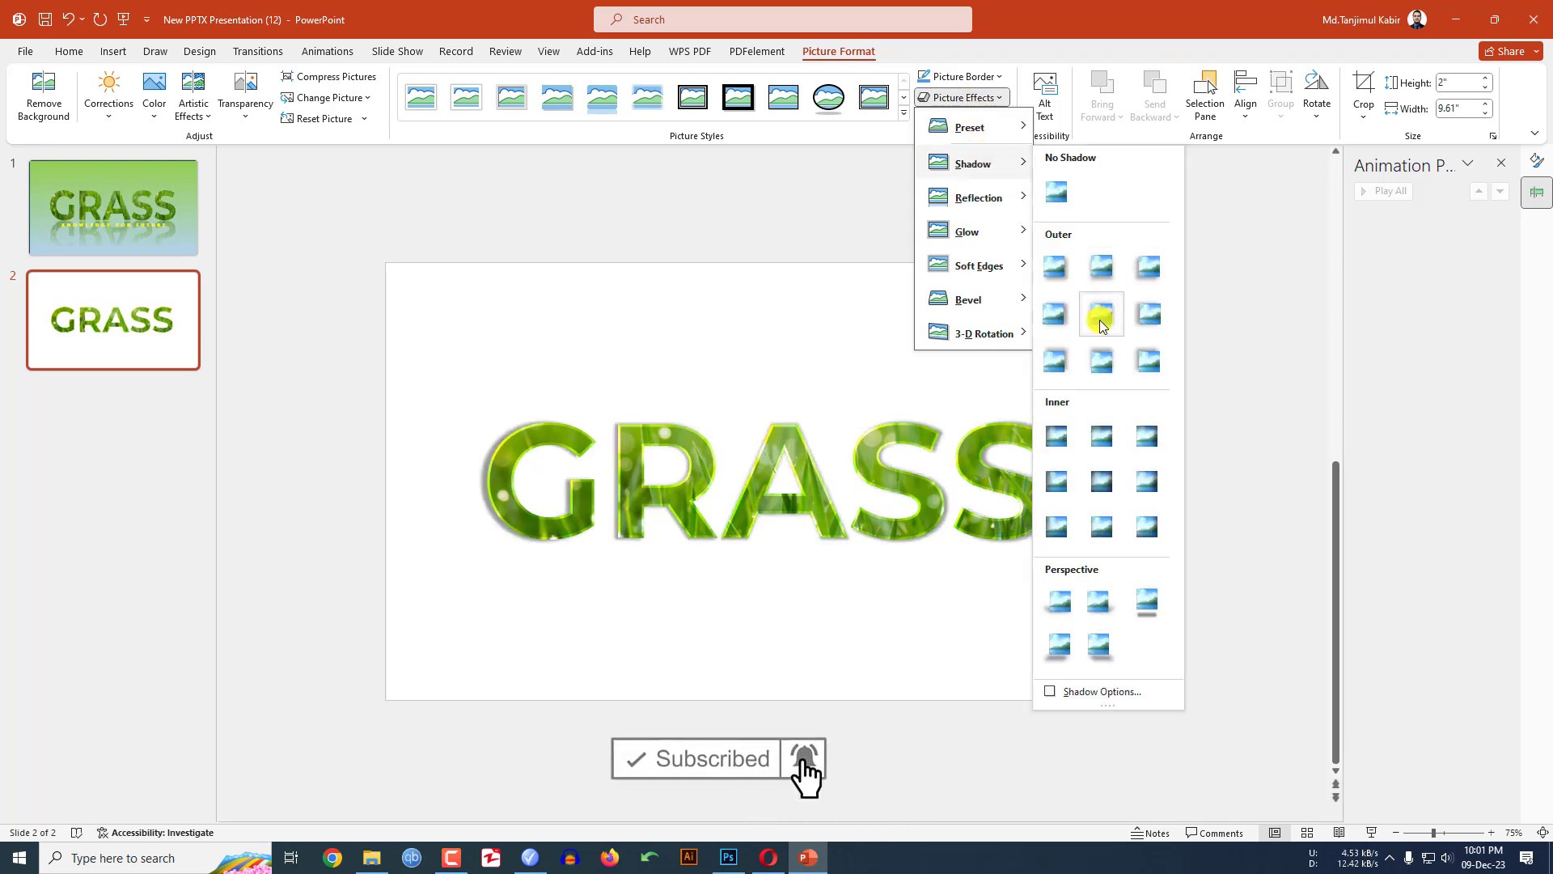
left_click(1100, 320)
left_click(959, 105)
mouse_move(967, 232)
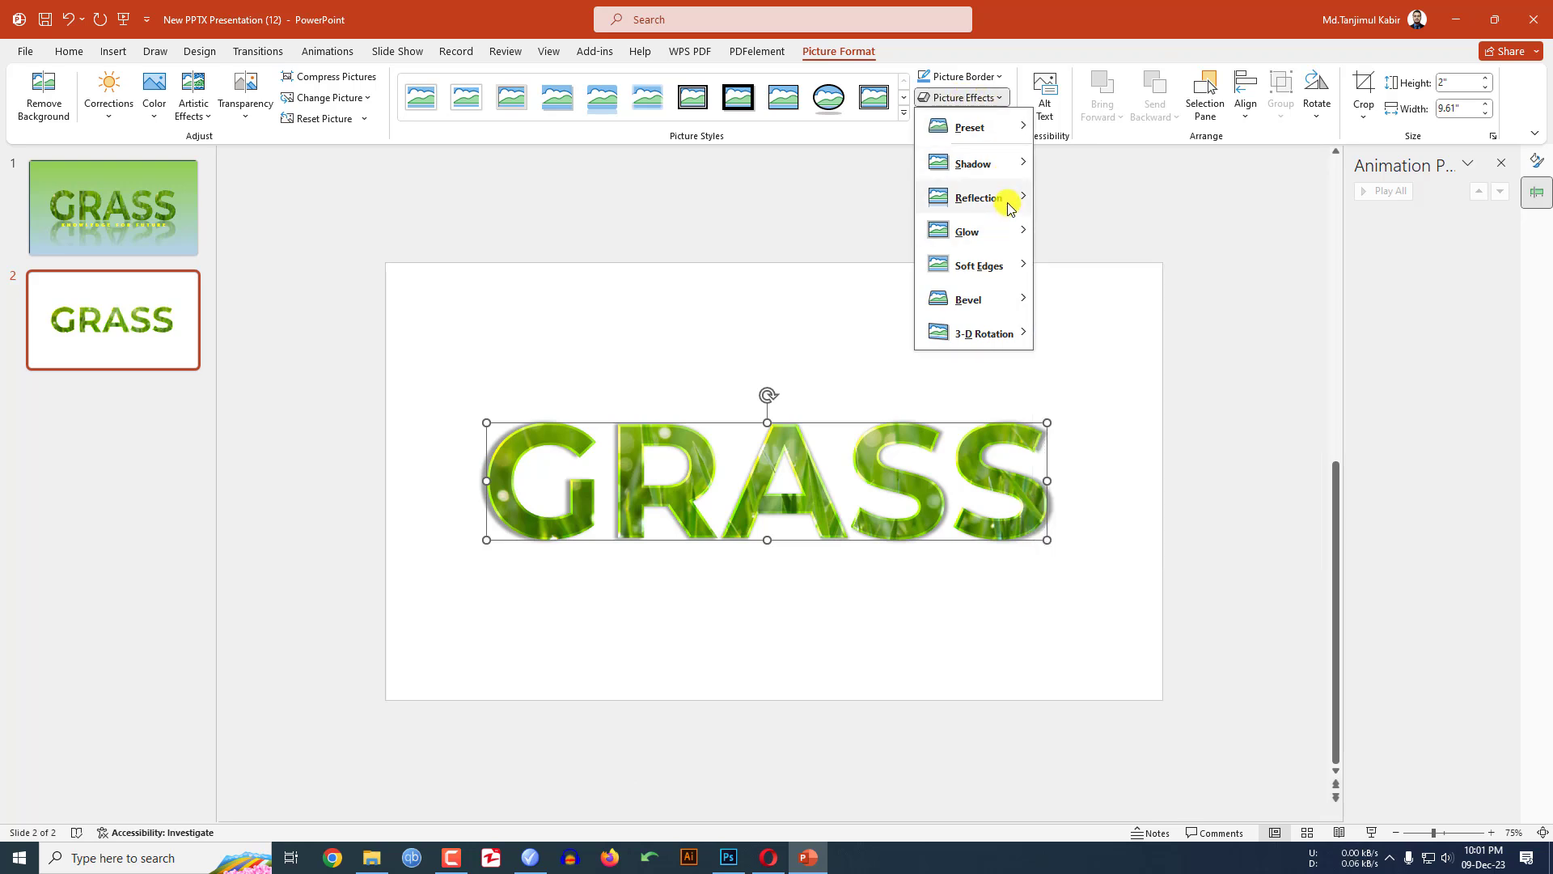
mouse_move(978, 197)
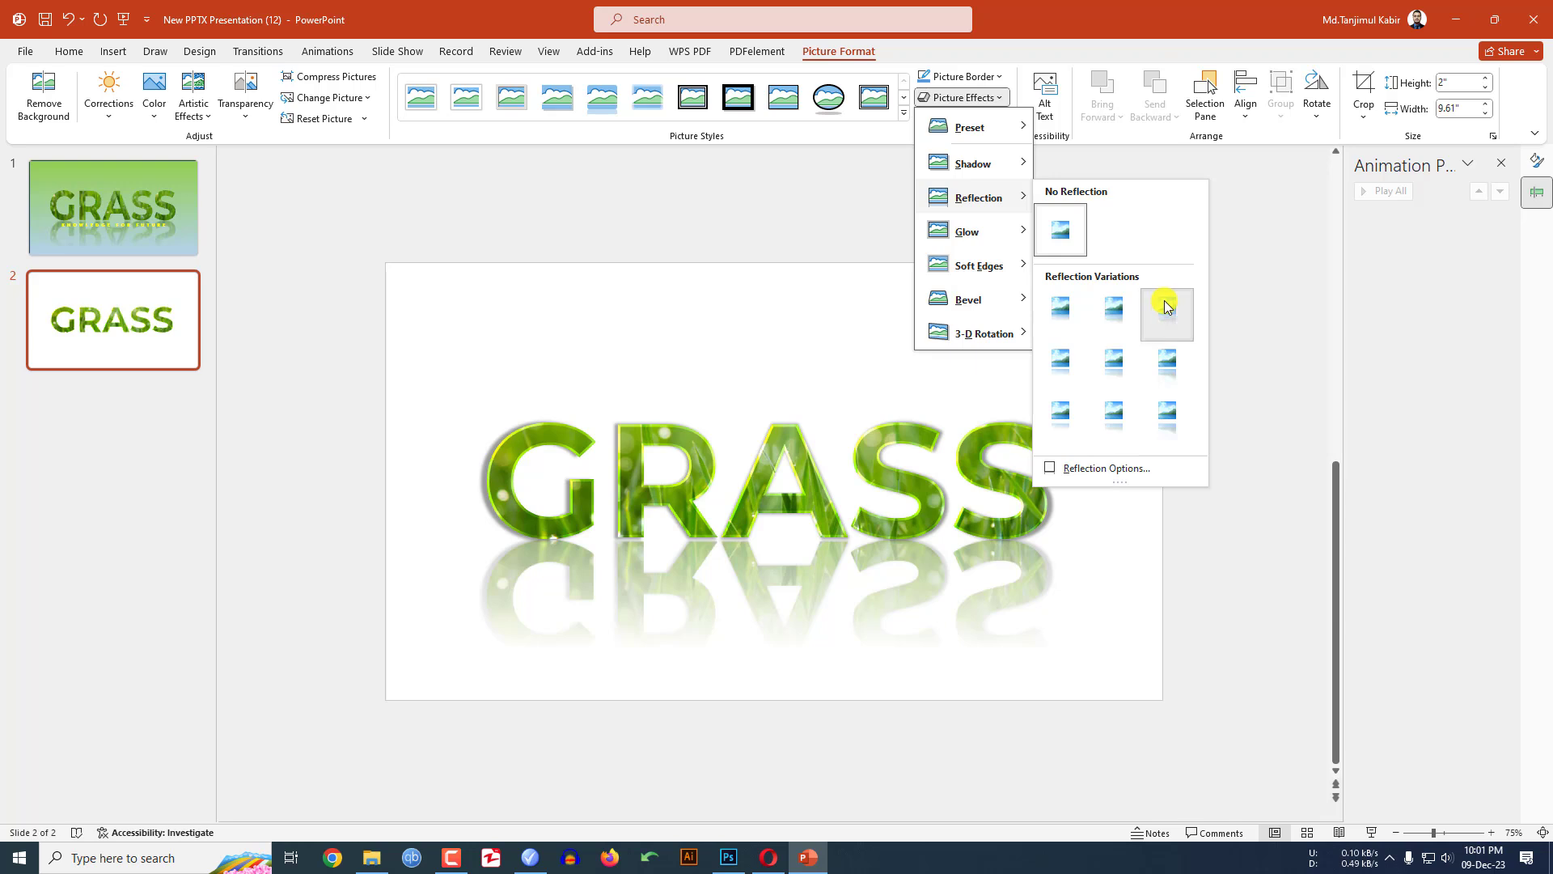
left_click(1165, 306)
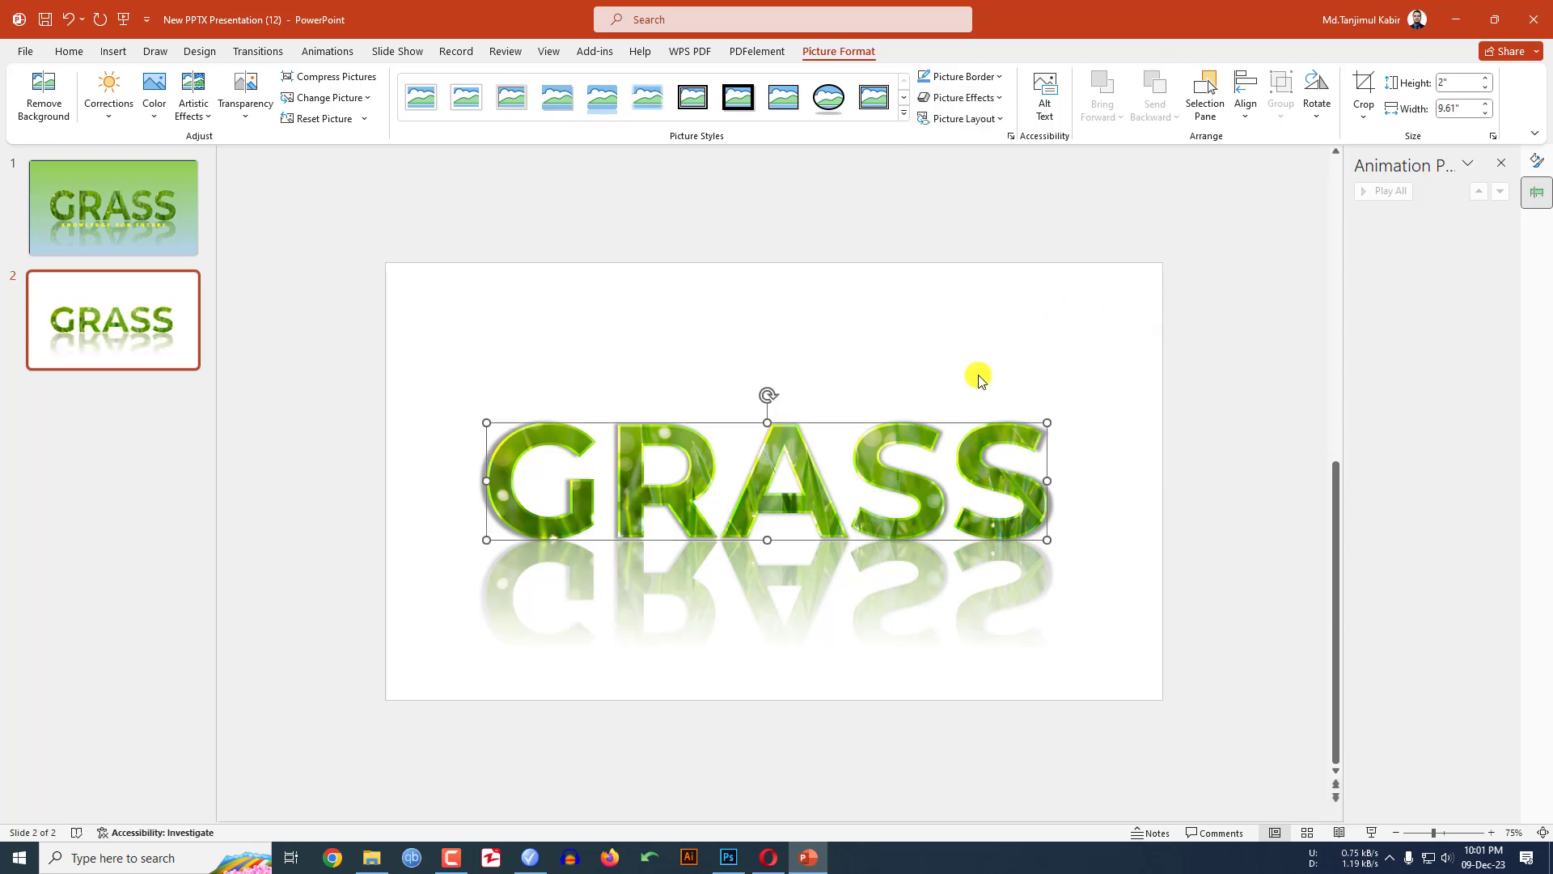
- Stretch GRASS to about 2.38 inches tall and slightly wider
left_click_drag(768, 422, 767, 400)
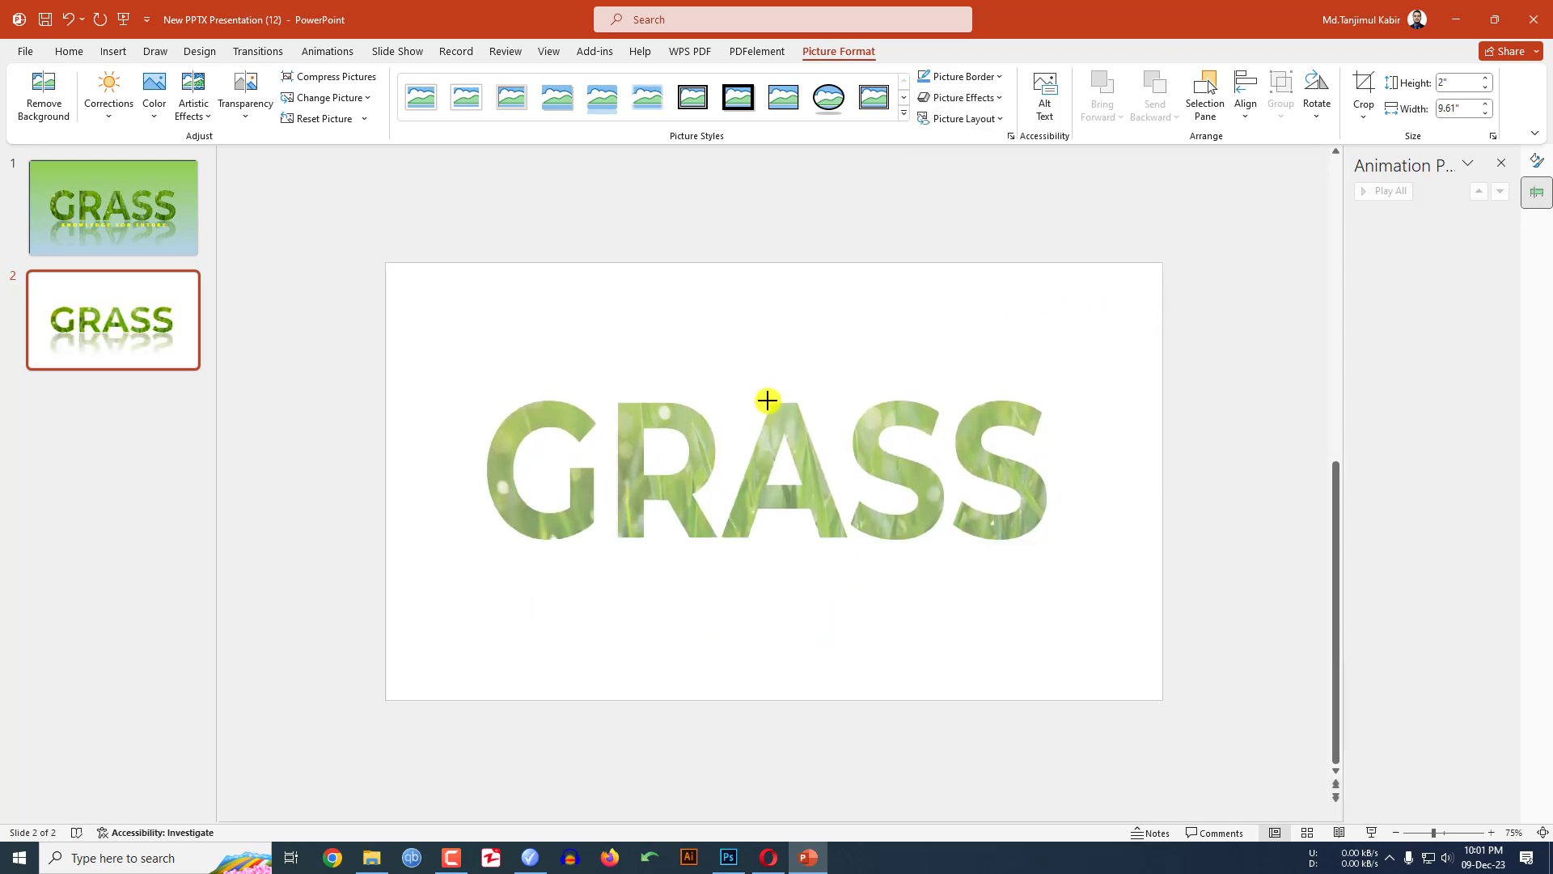
left_click_drag(1048, 468, 1061, 469)
left_click(777, 342)
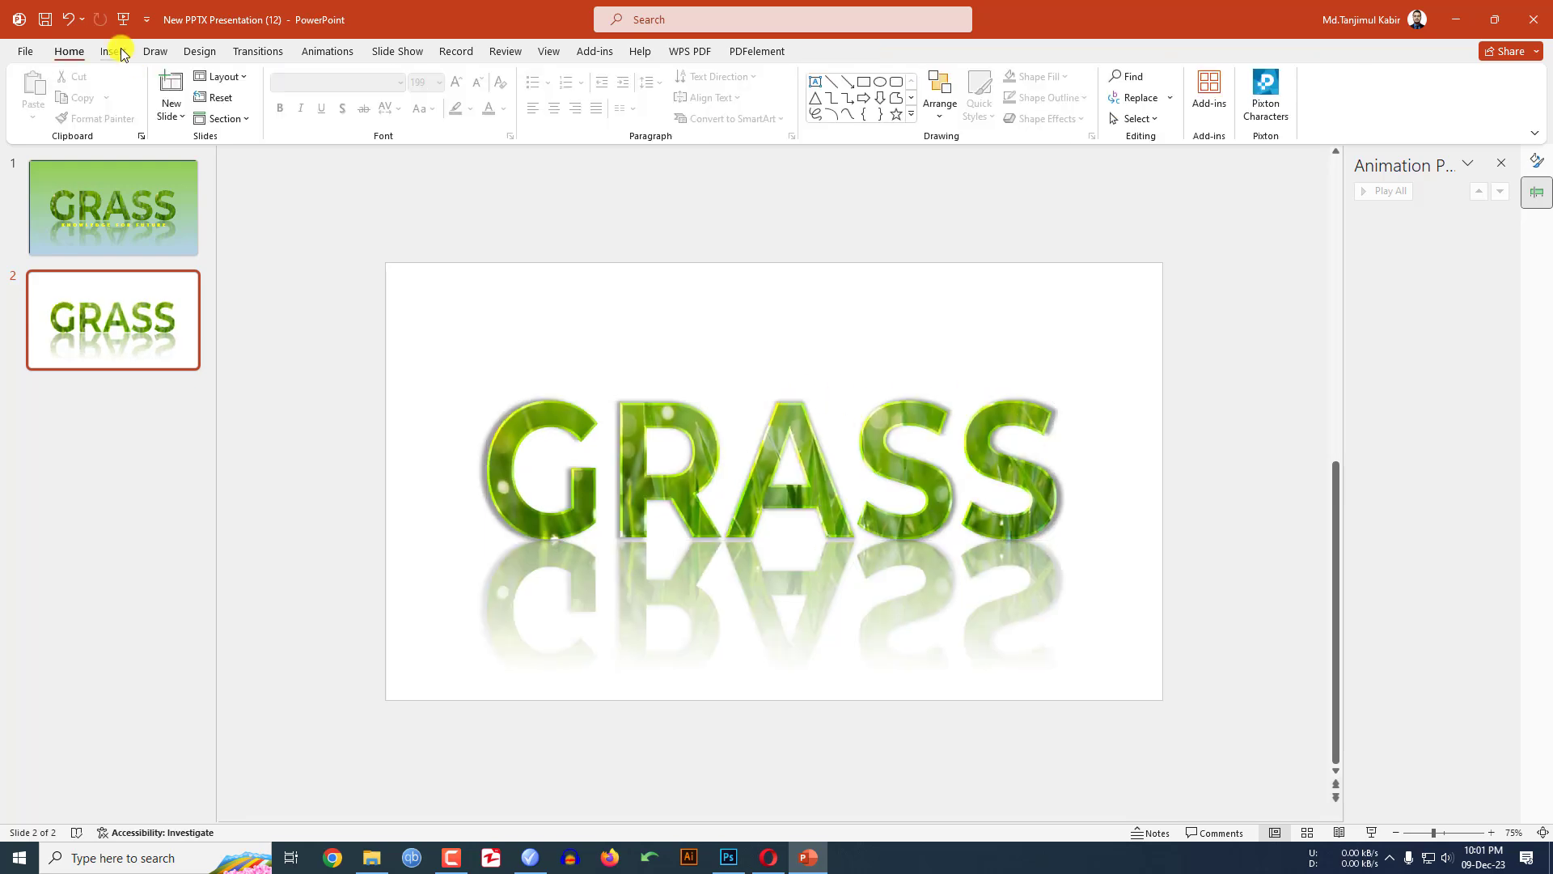
- Draw a text box below GRASS for the KNOWLEDGE FOR FUTURE subtitle
left_click(113, 52)
left_click(272, 109)
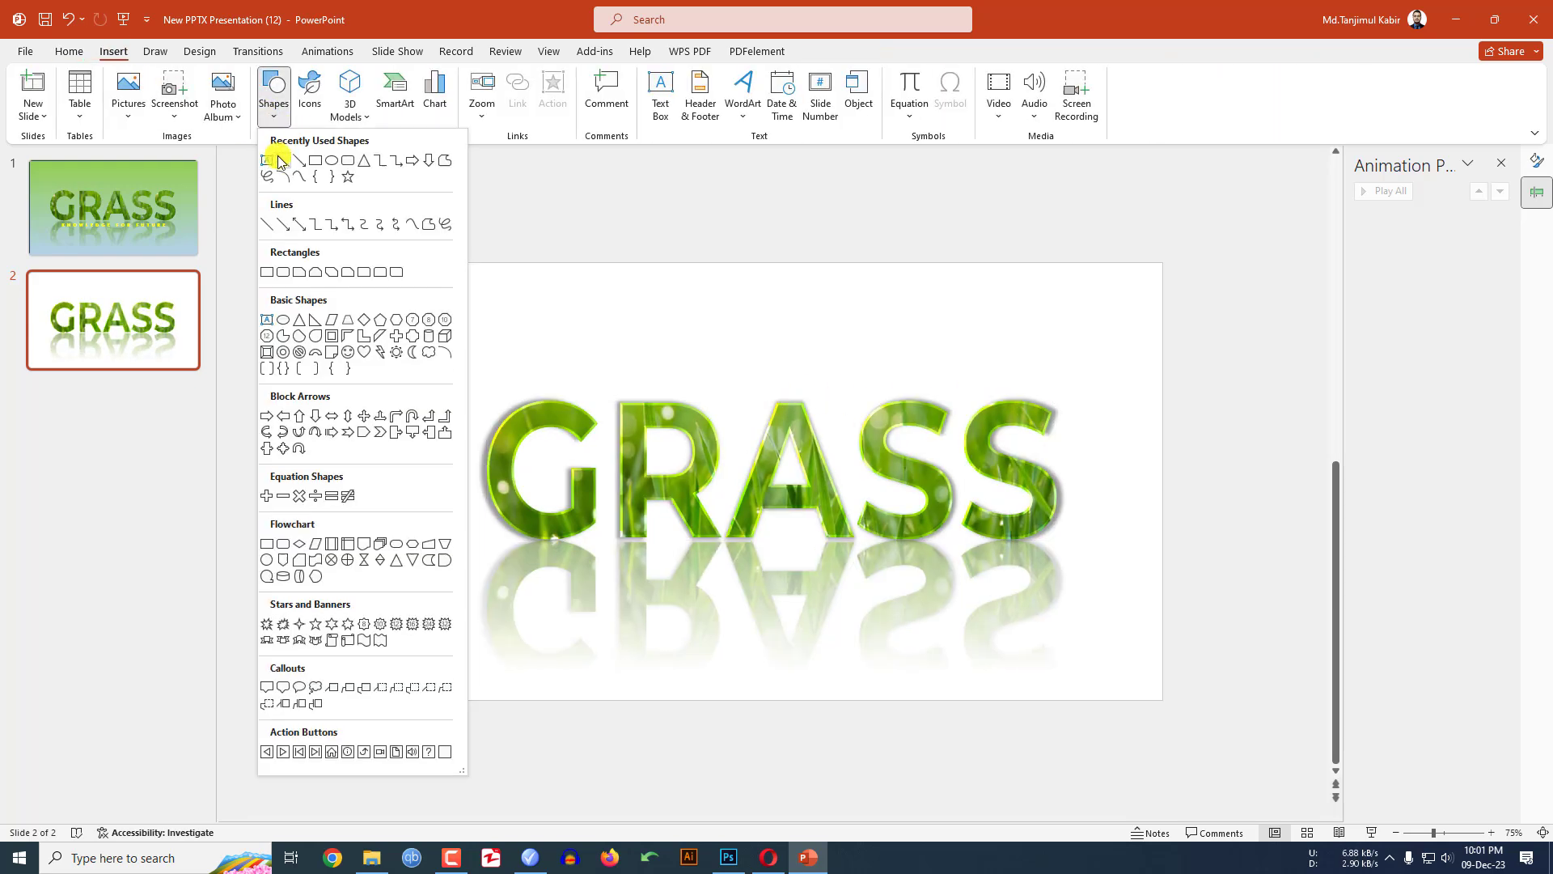
left_click(272, 156)
left_click_drag(534, 558, 1055, 577)
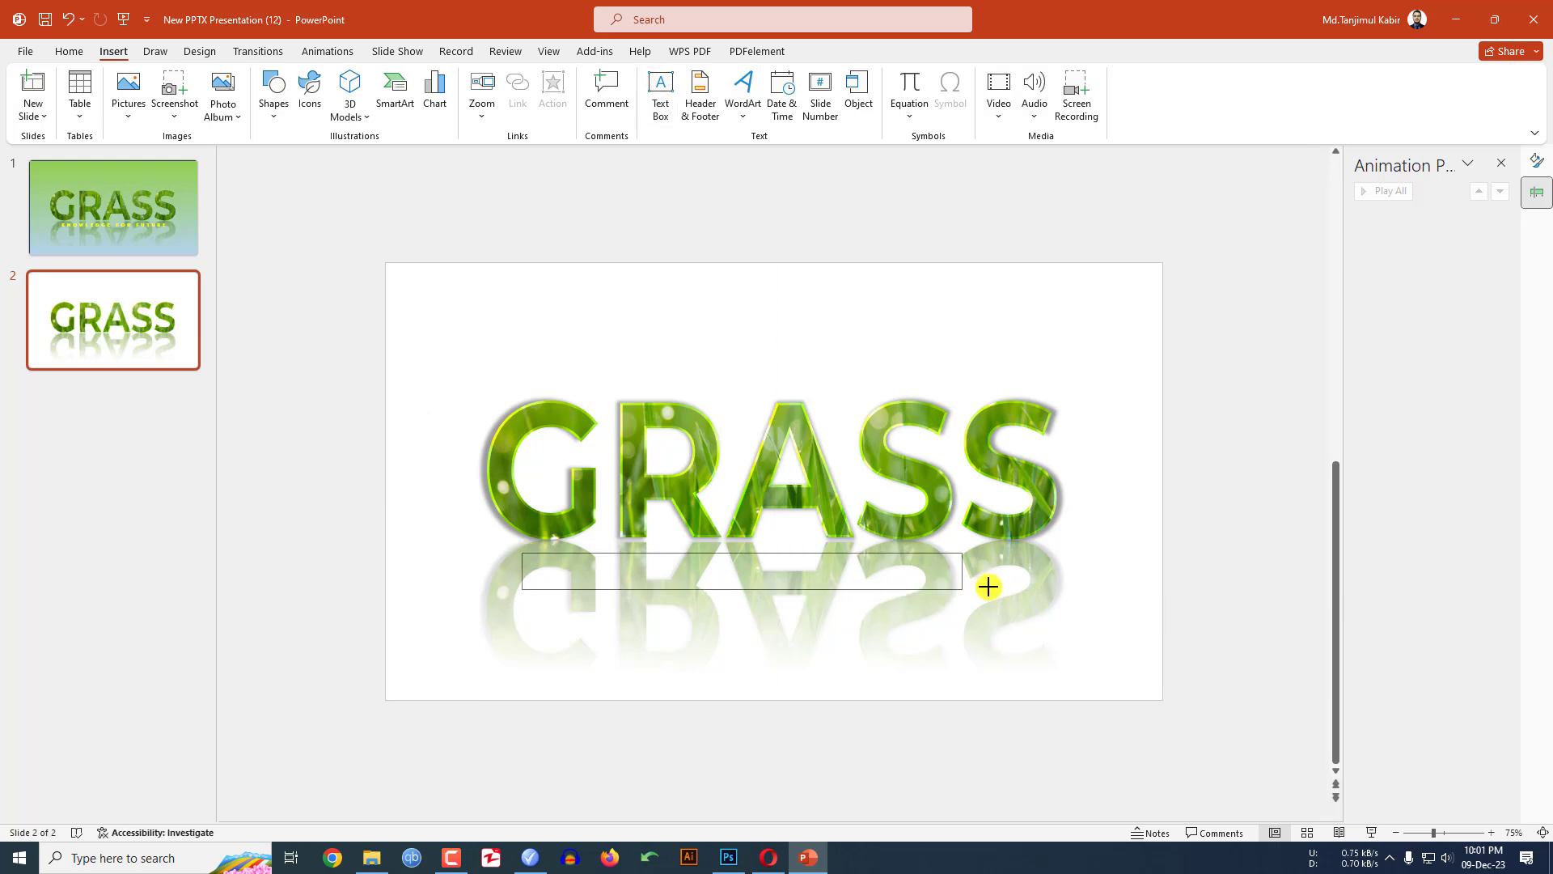
type("KNC")
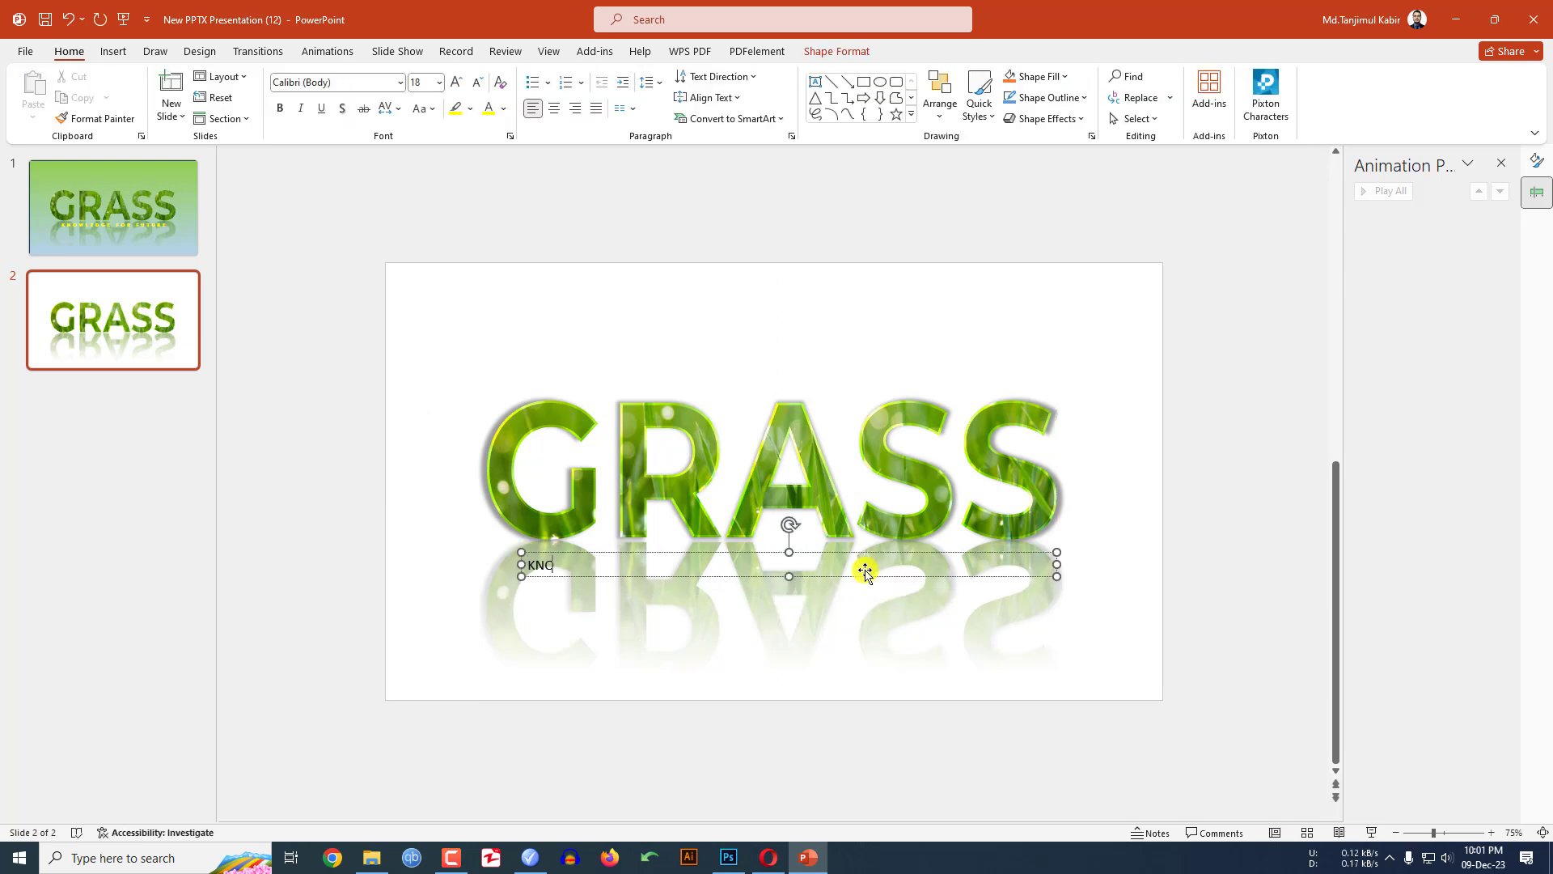
type("LEDGE FOR FUTURE")
- Make the subtitle LEMON MILK with a text shadow and yellow colour
key("ctrl+a")
left_click(346, 81)
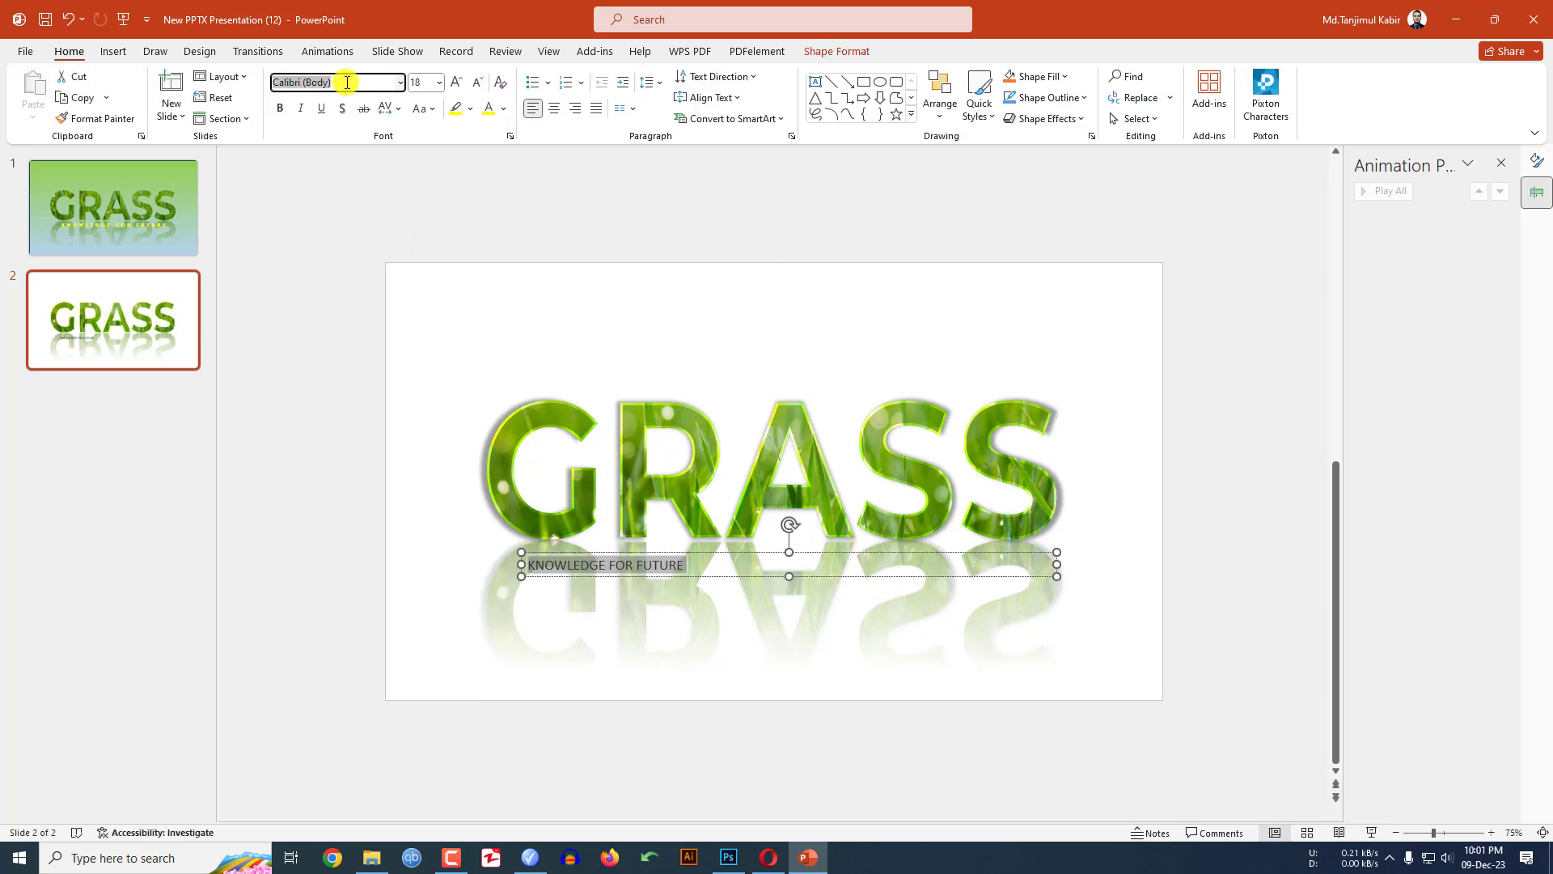
type("LEMON MILK")
key("Return")
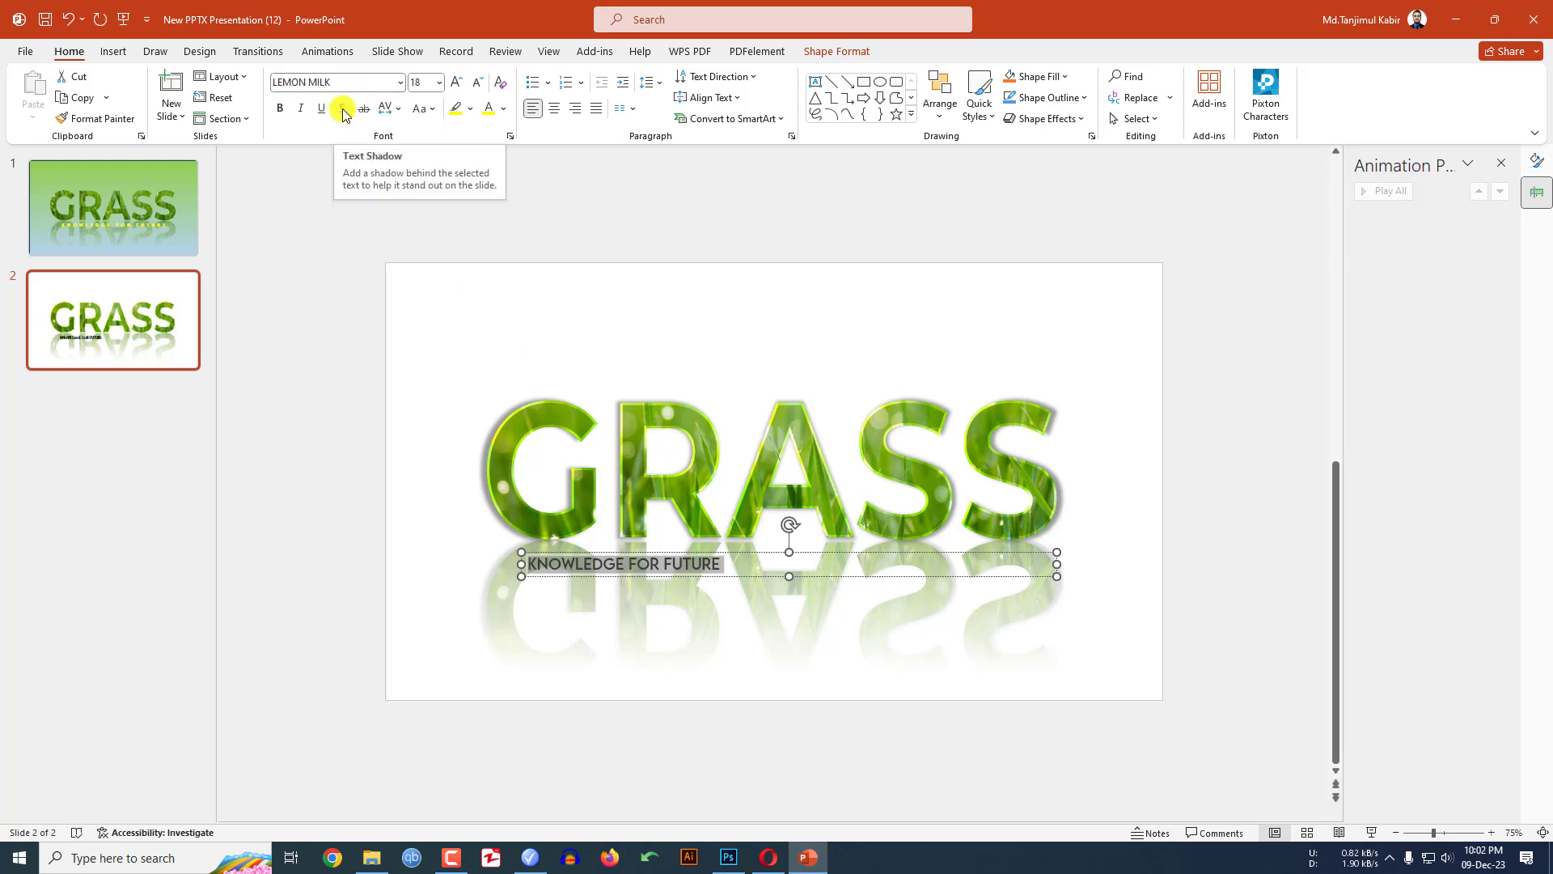
left_click(343, 111)
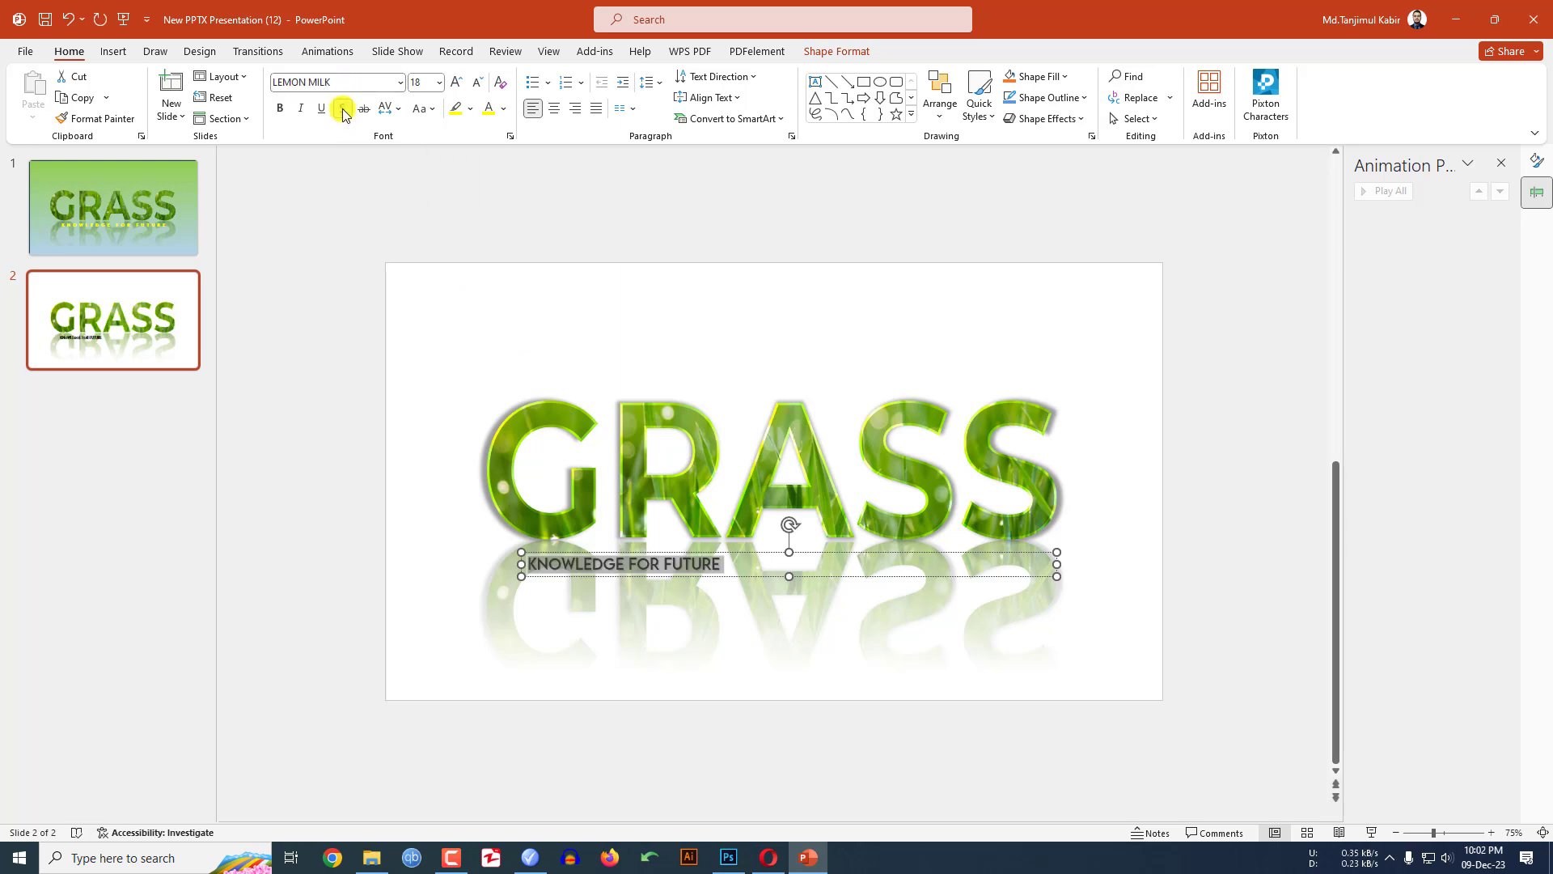
left_click(502, 109)
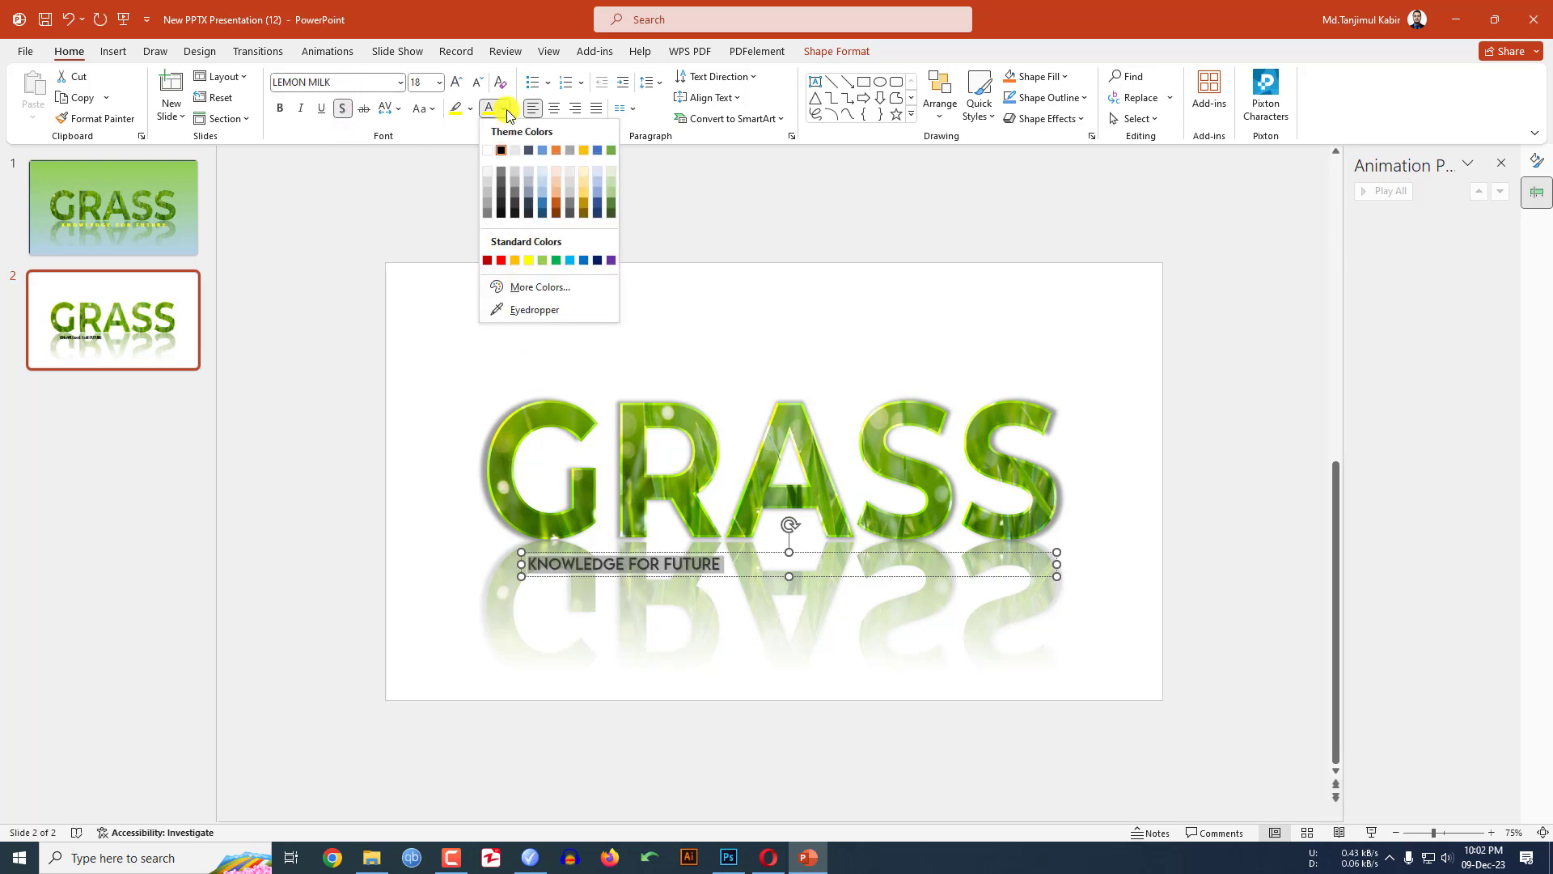
left_click(529, 262)
- Expand the subtitle's character spacing by 12 pt and set size 28
left_click(389, 108)
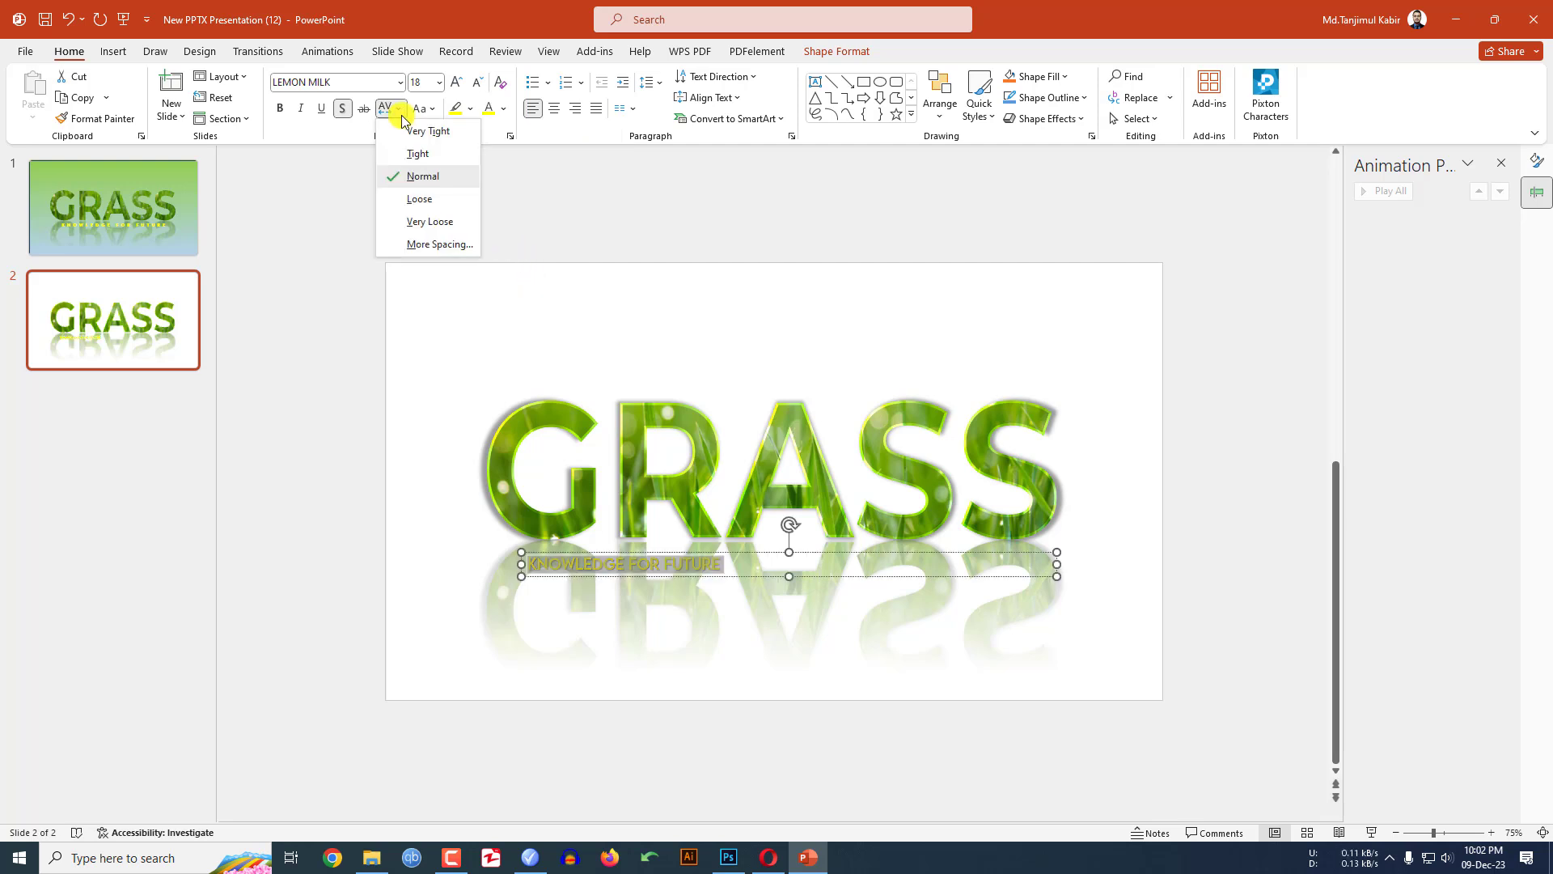
left_click(426, 244)
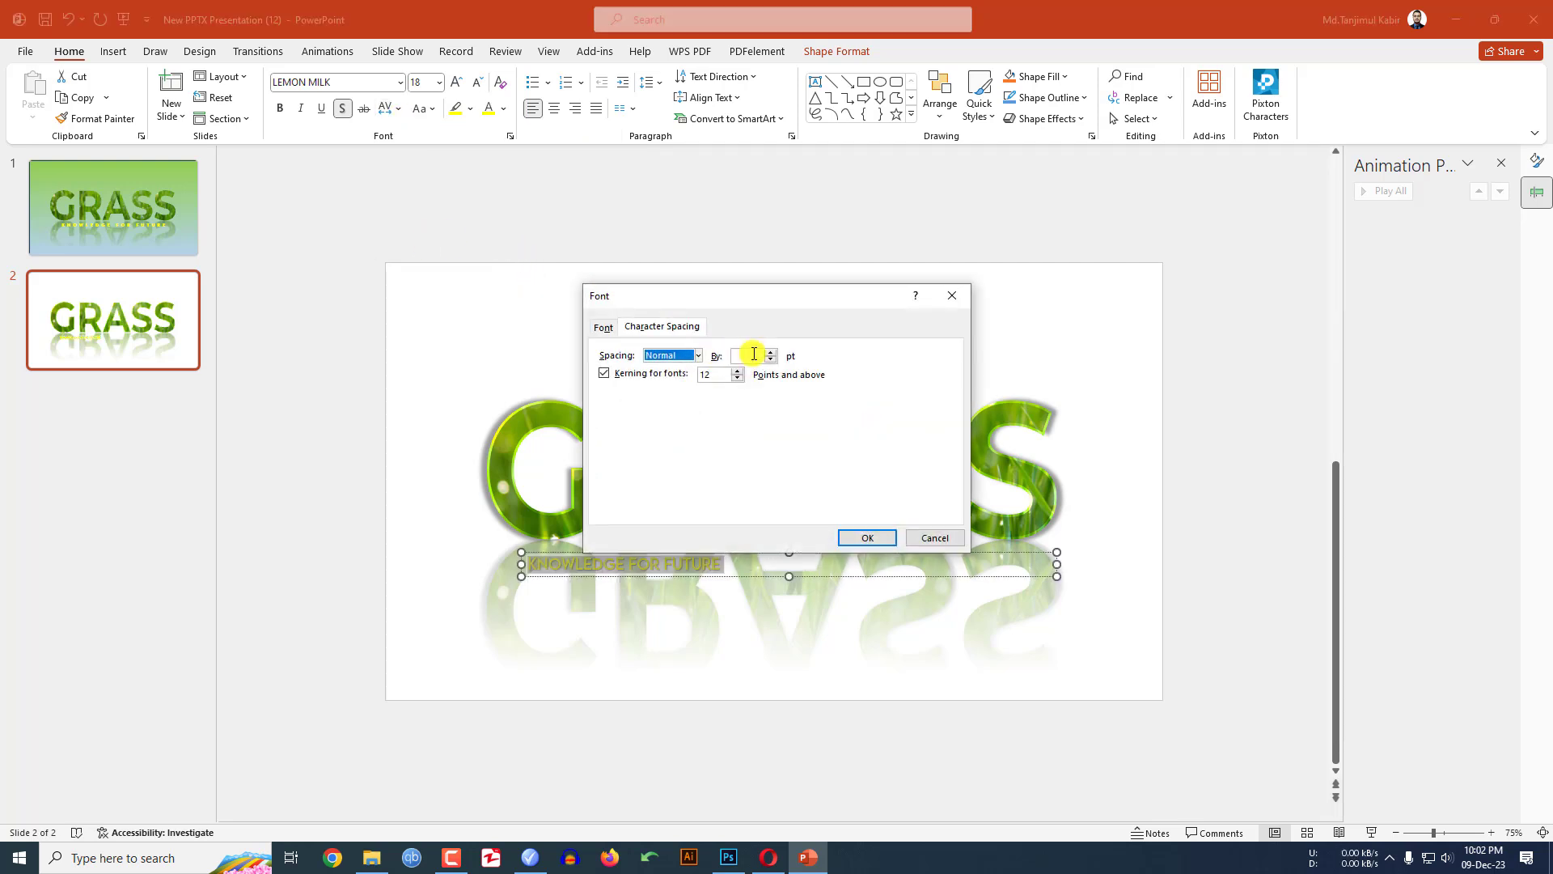
left_click(754, 352)
type("12")
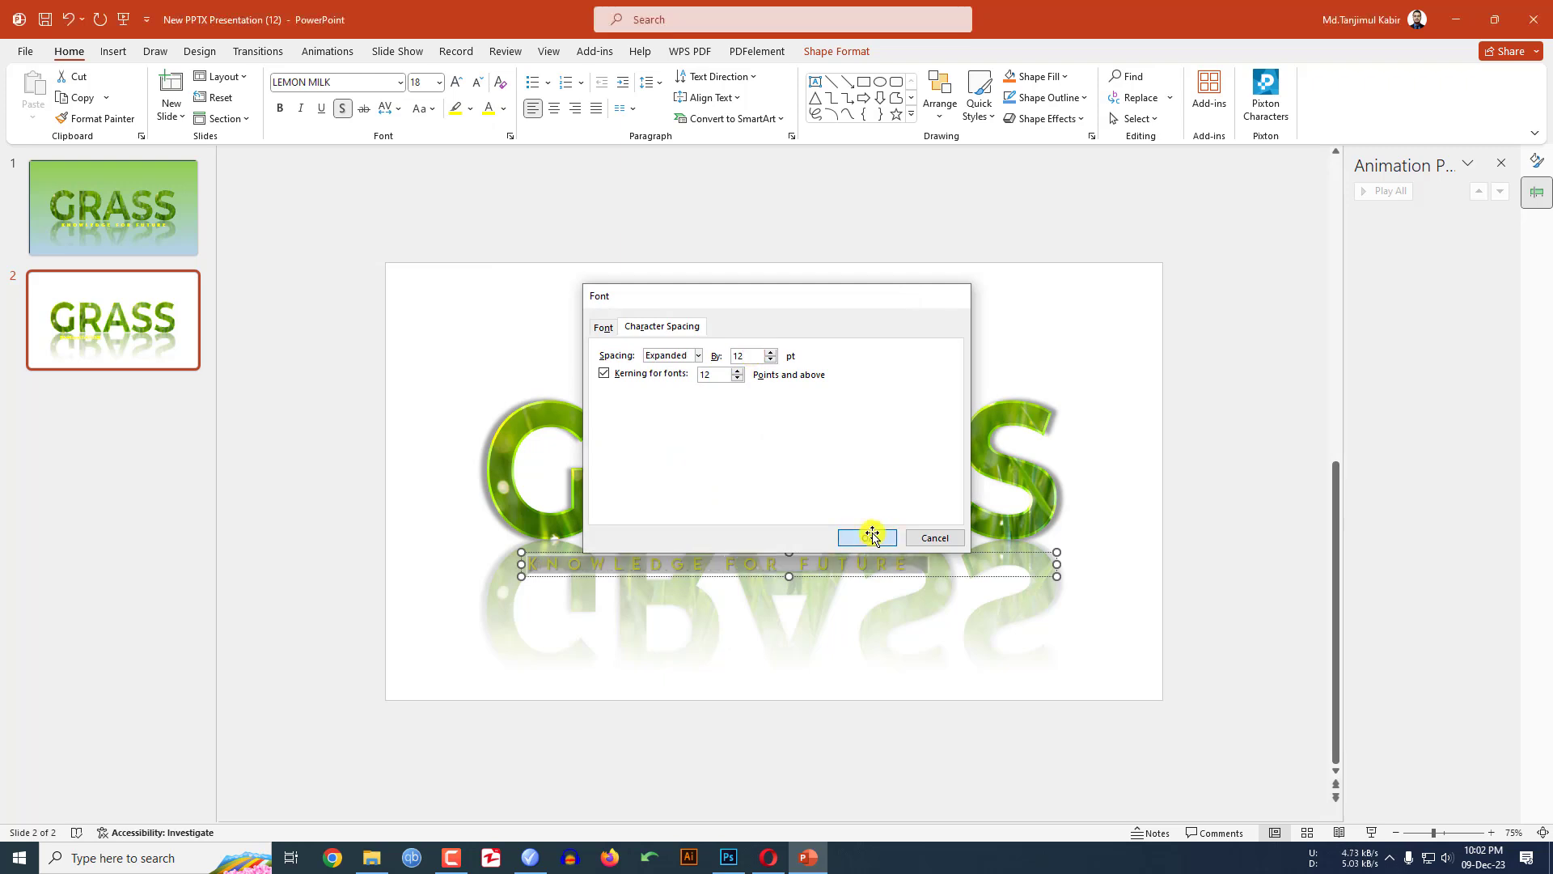
left_click(868, 538)
left_click(456, 82)
left_click(456, 81)
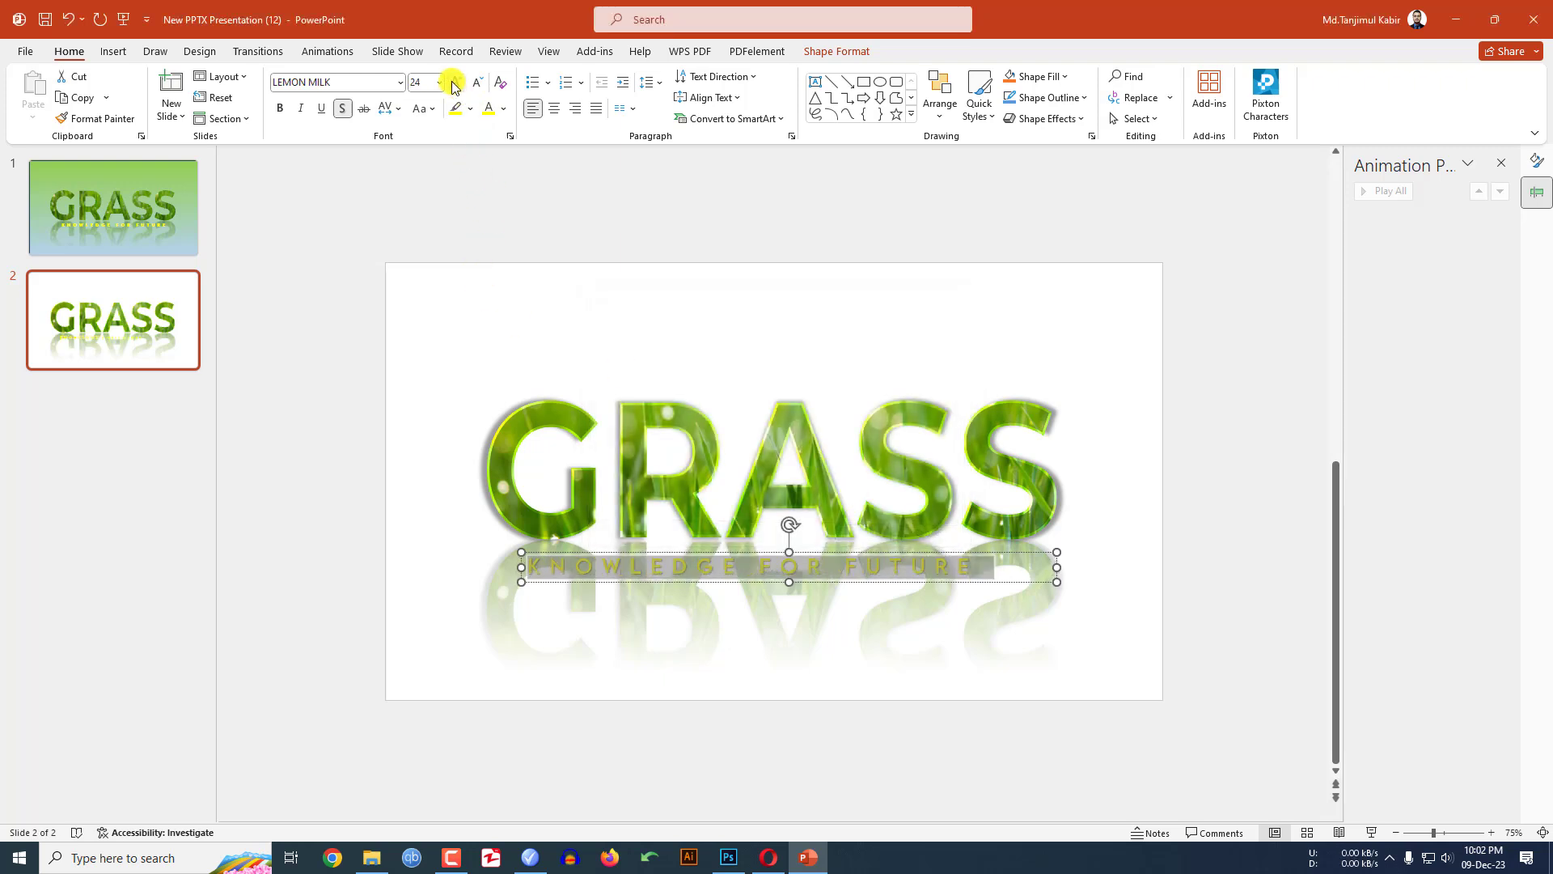
key("Escape")
key("Escape")
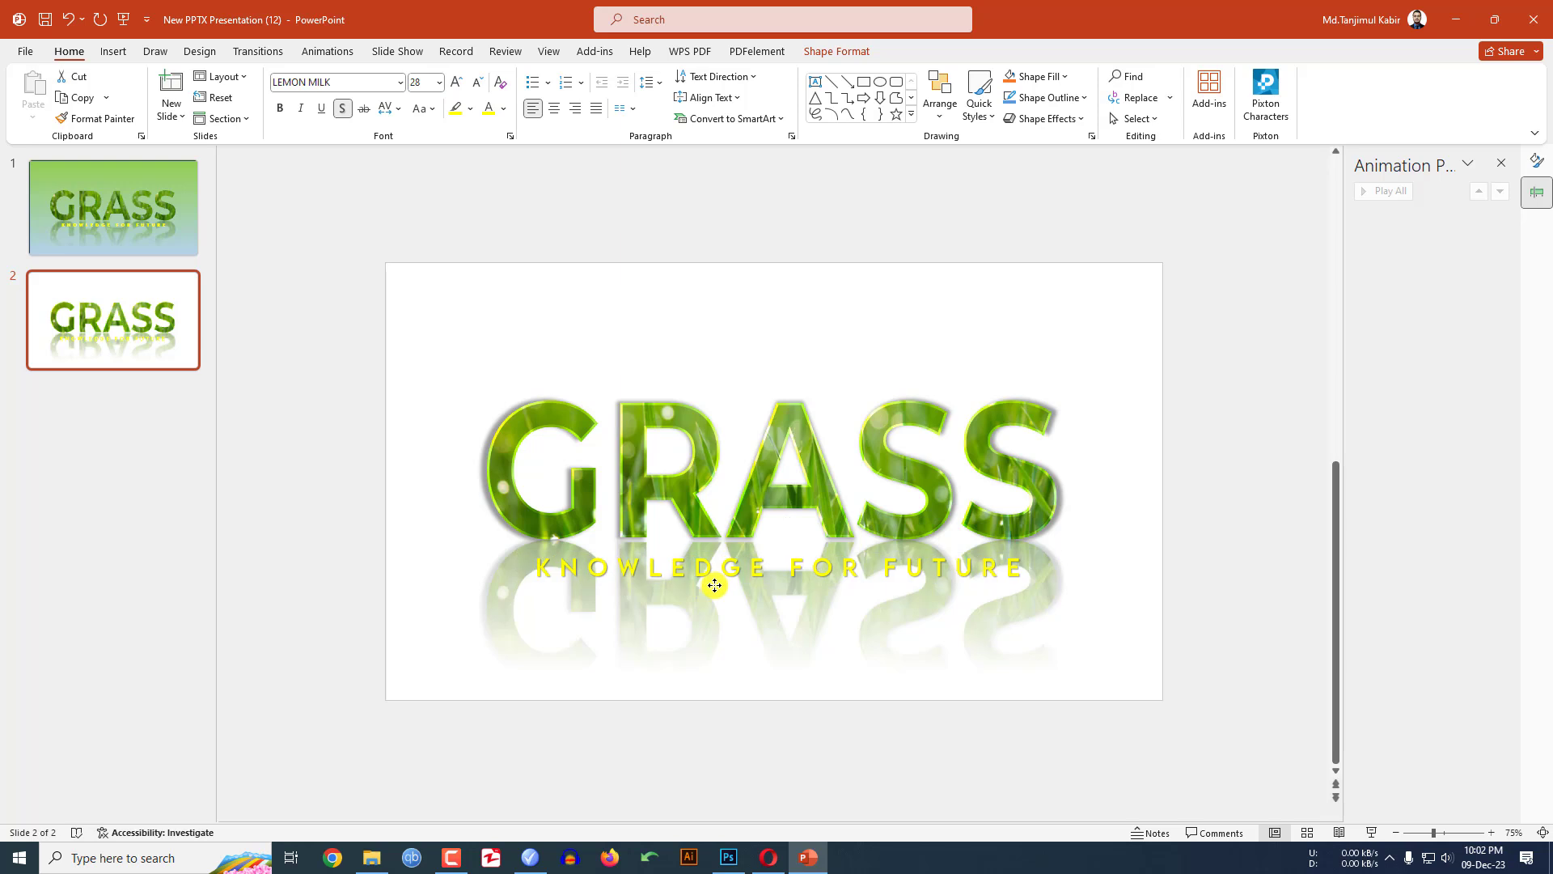
- Draw a rectangle covering the entire slide
left_click(1154, 527)
left_click(113, 51)
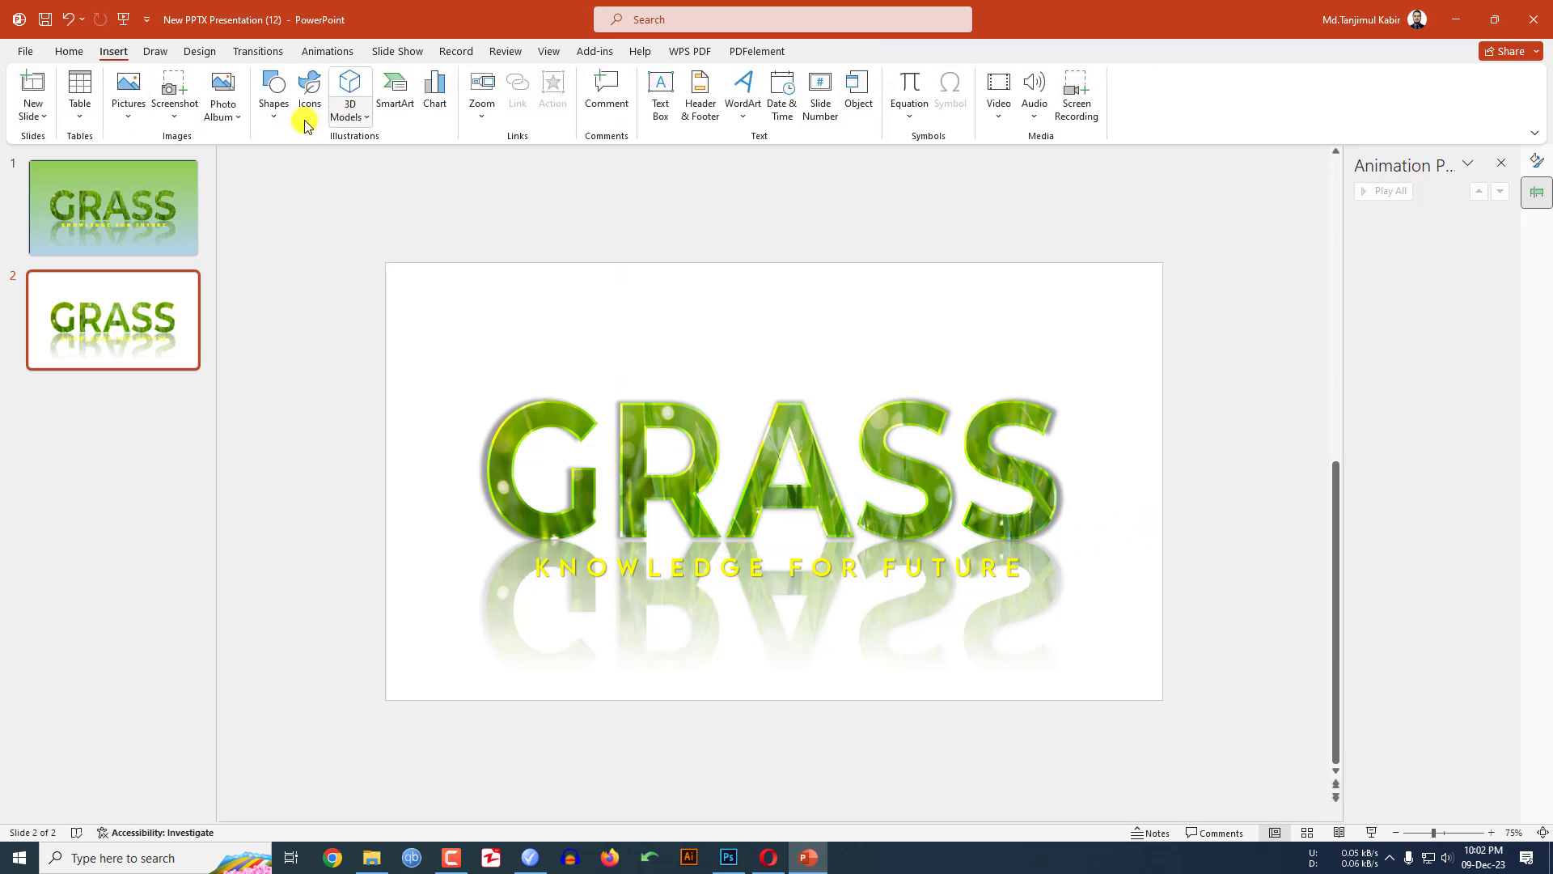
left_click(273, 97)
left_click(315, 168)
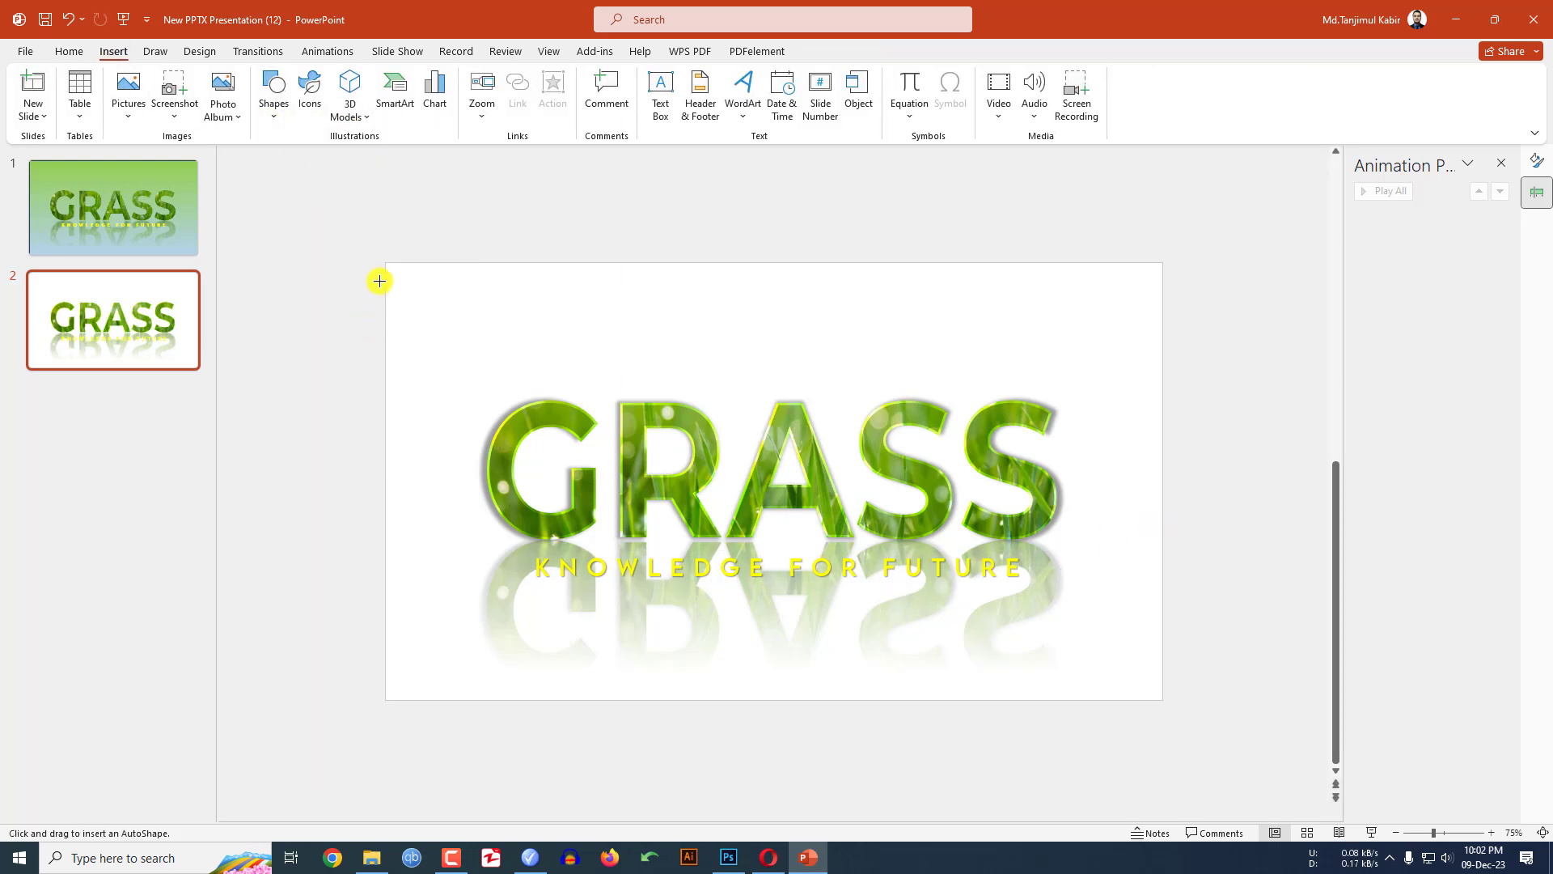
left_click_drag(383, 263, 1161, 700)
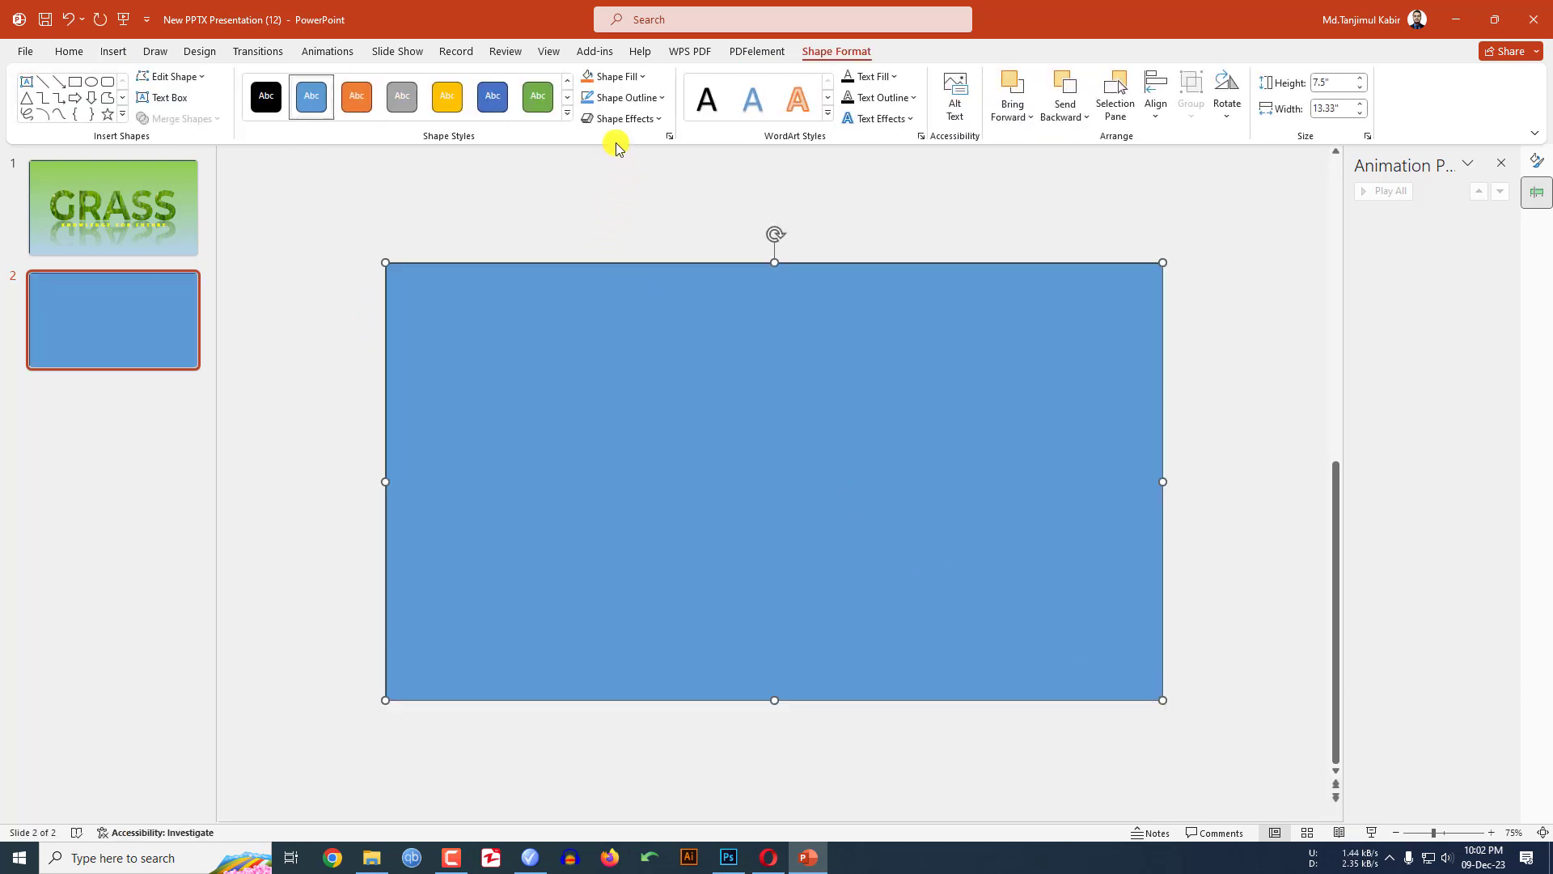
- Remove the rectangle's outline and give it a gradient fill in Format Shape
left_click(609, 106)
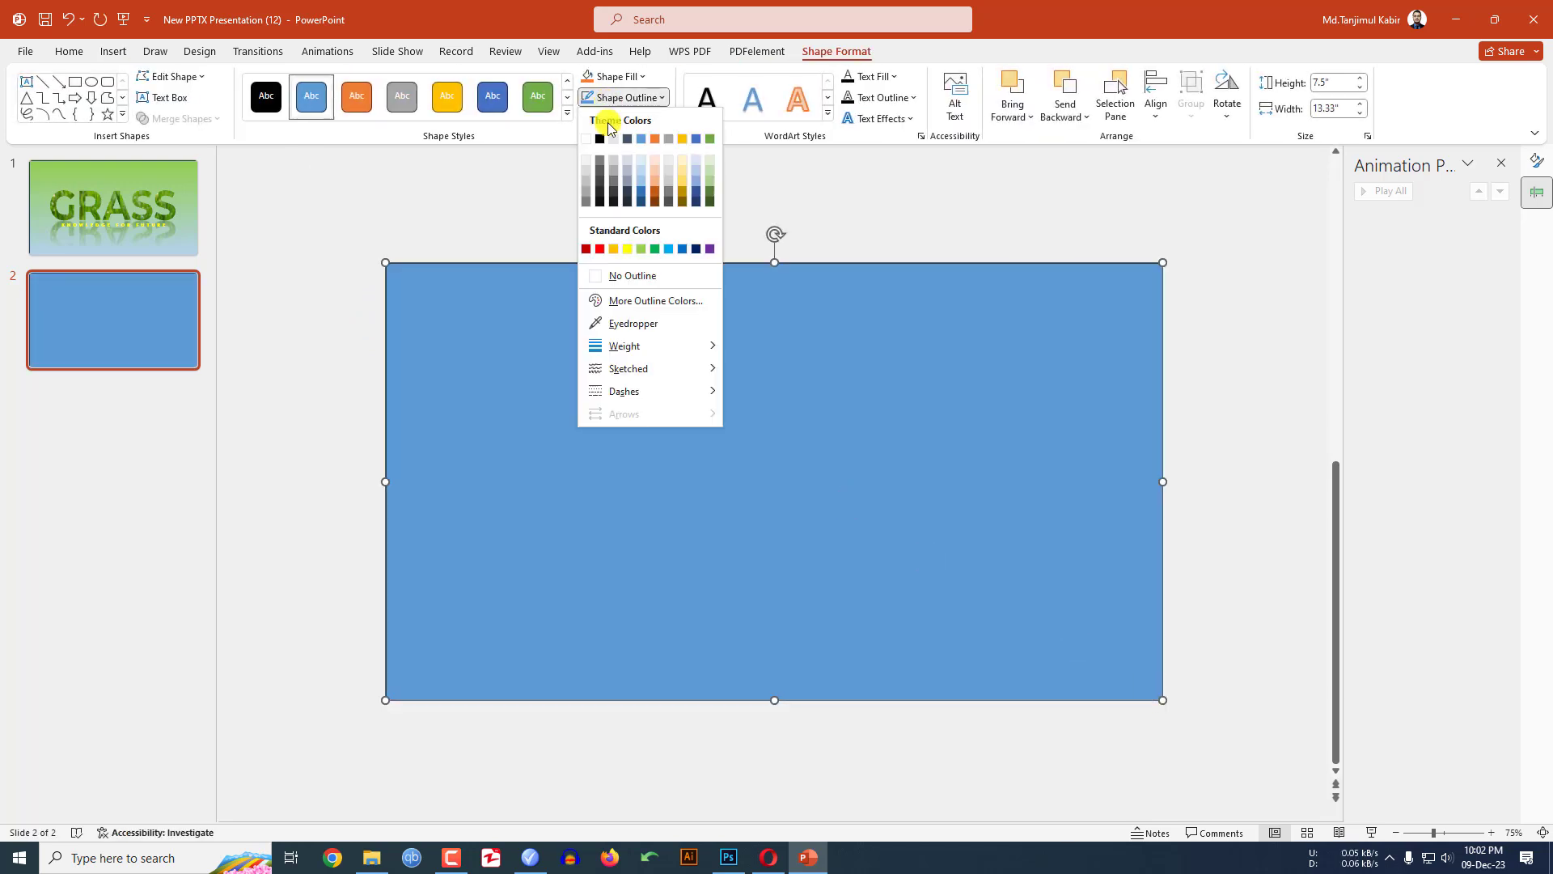
left_click(622, 275)
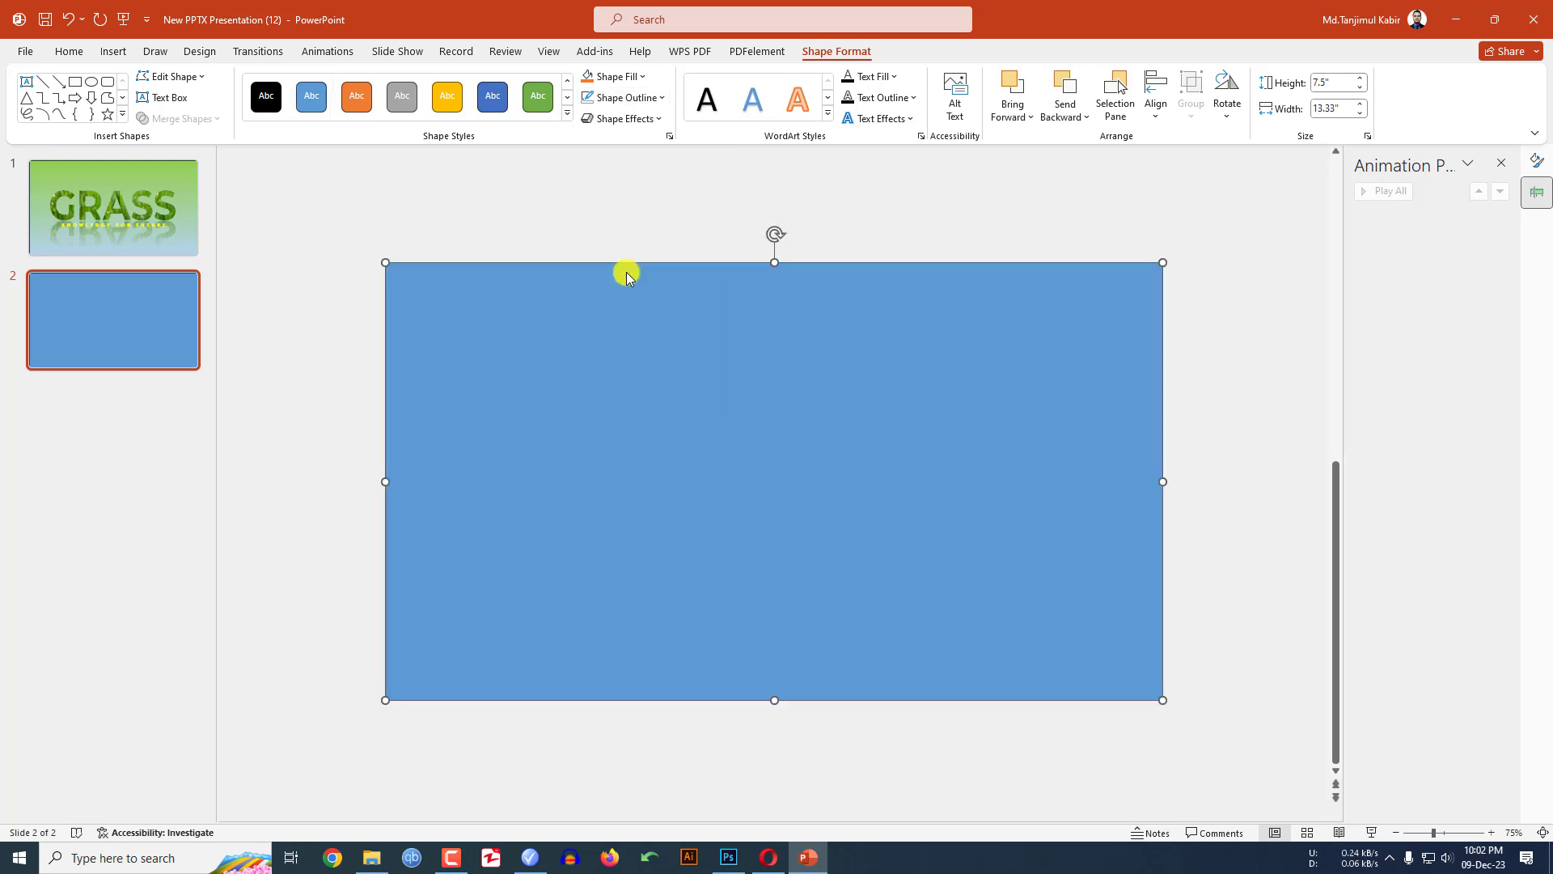
left_click(669, 138)
left_click(1325, 317)
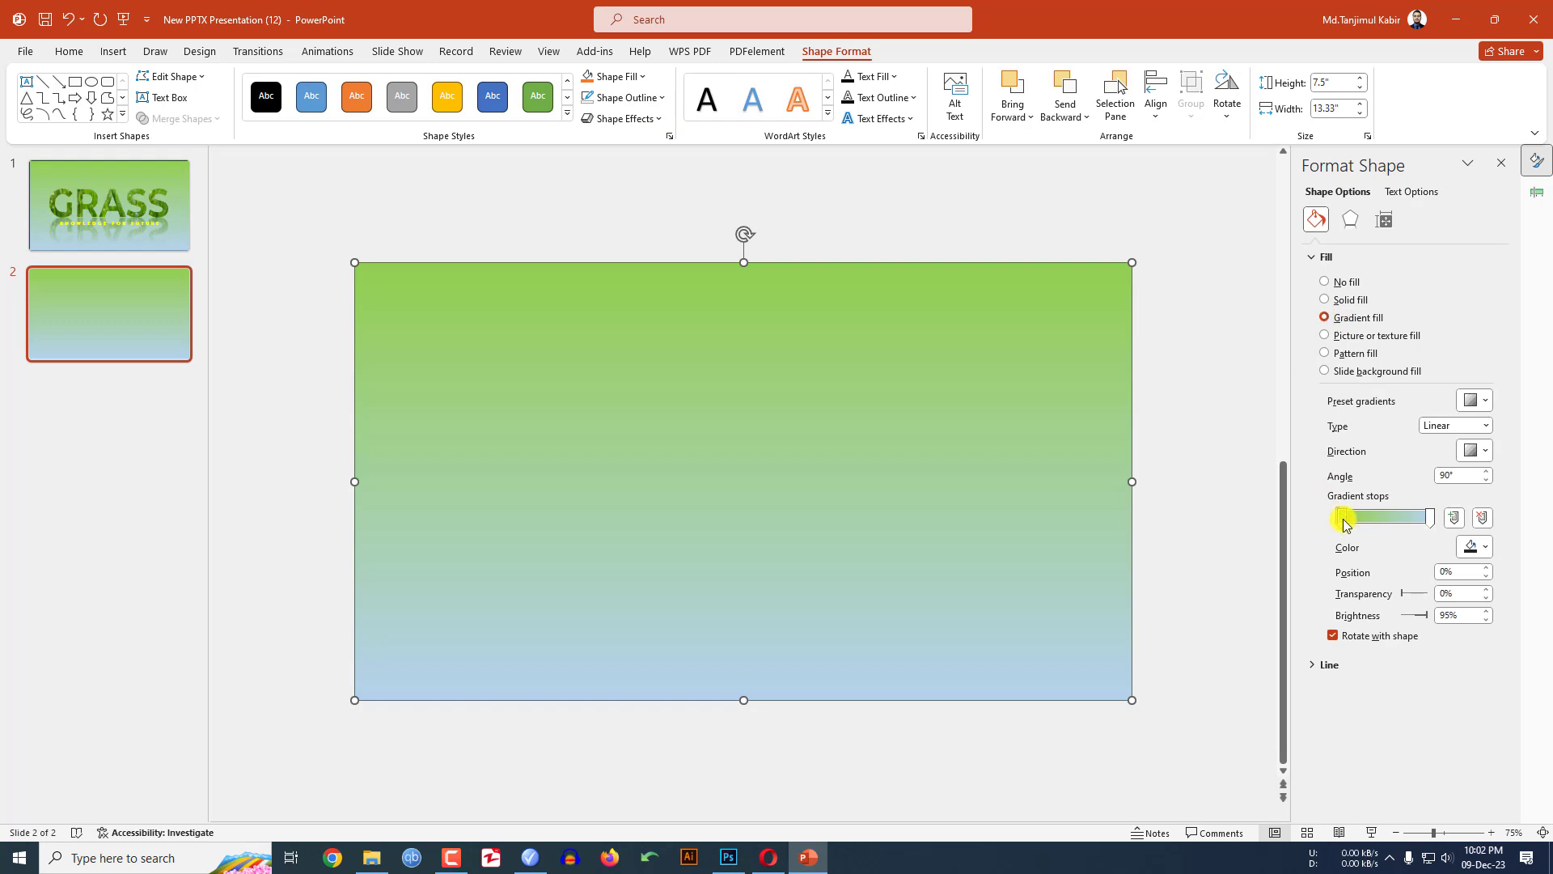
- Send the rectangle to back and recolour its first gradient stop
right_click(804, 468)
left_click(854, 243)
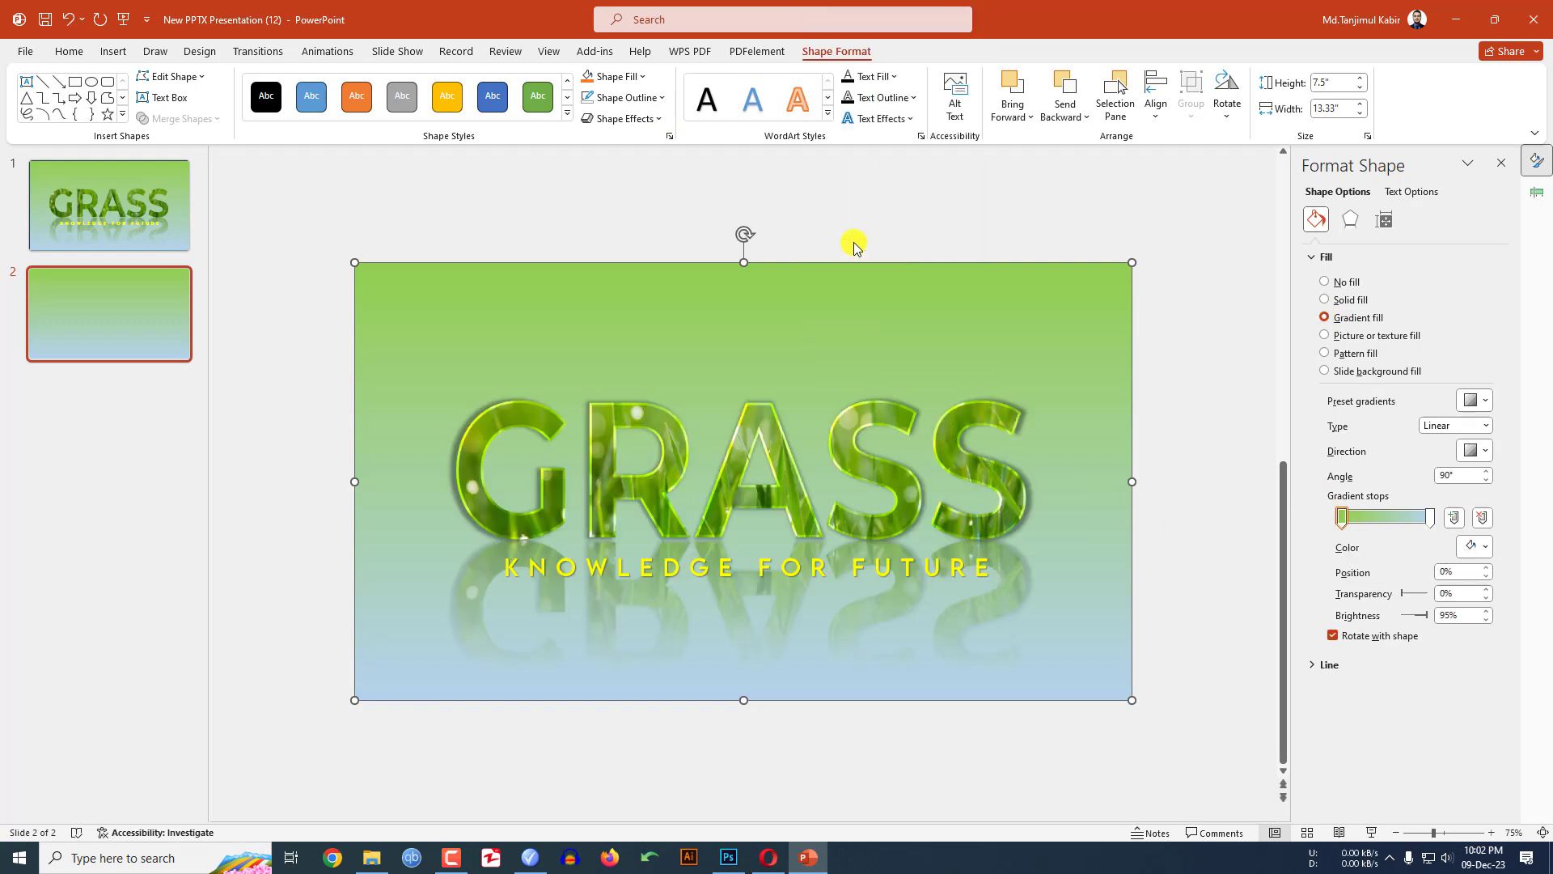
left_click(1344, 522)
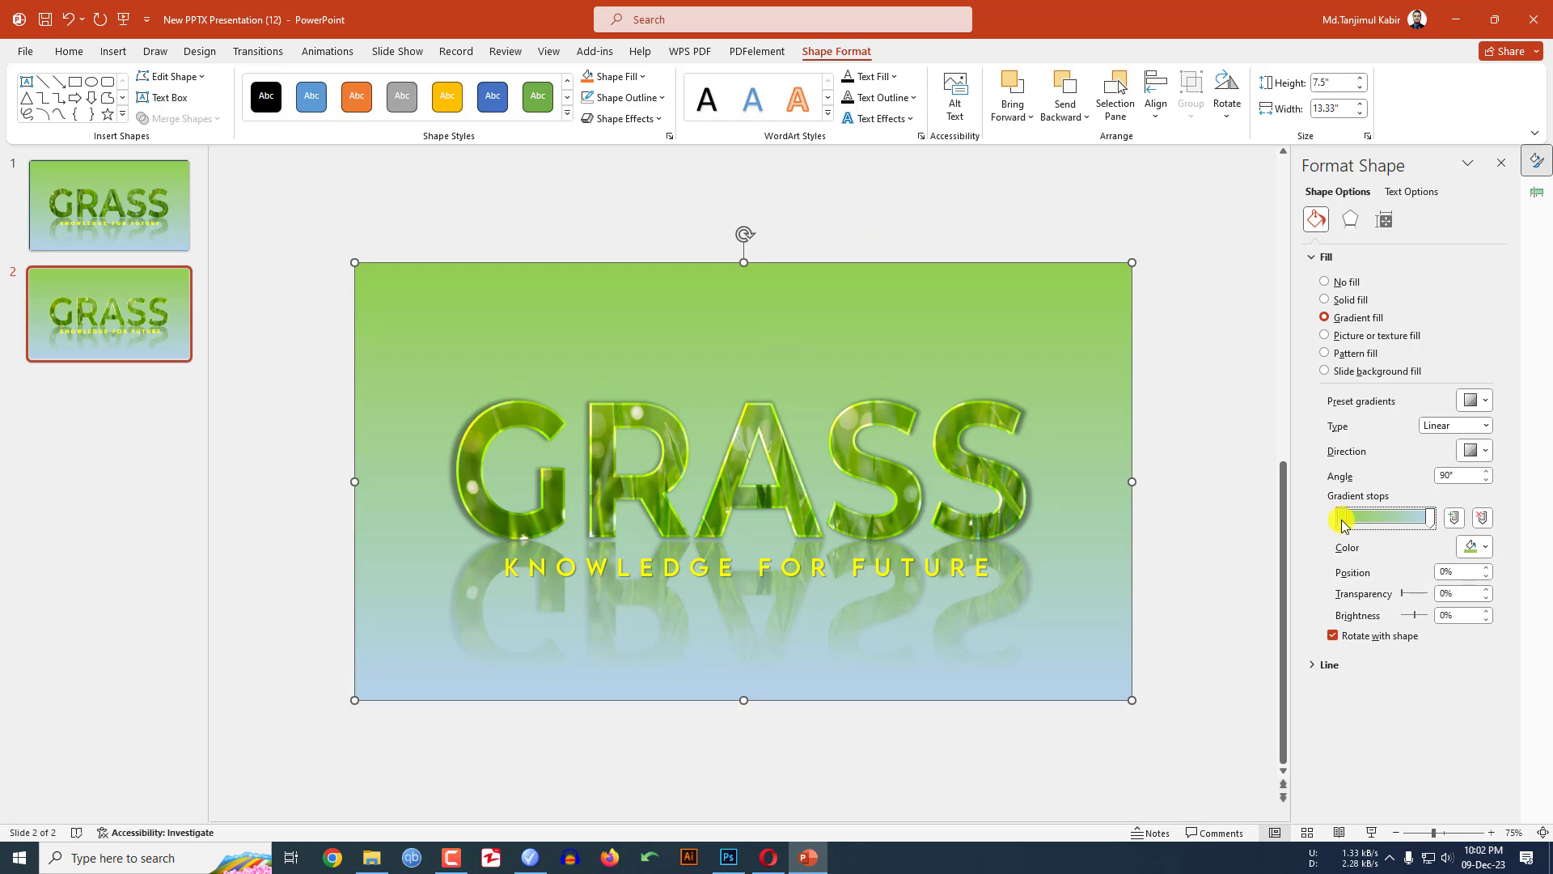
left_click(1483, 545)
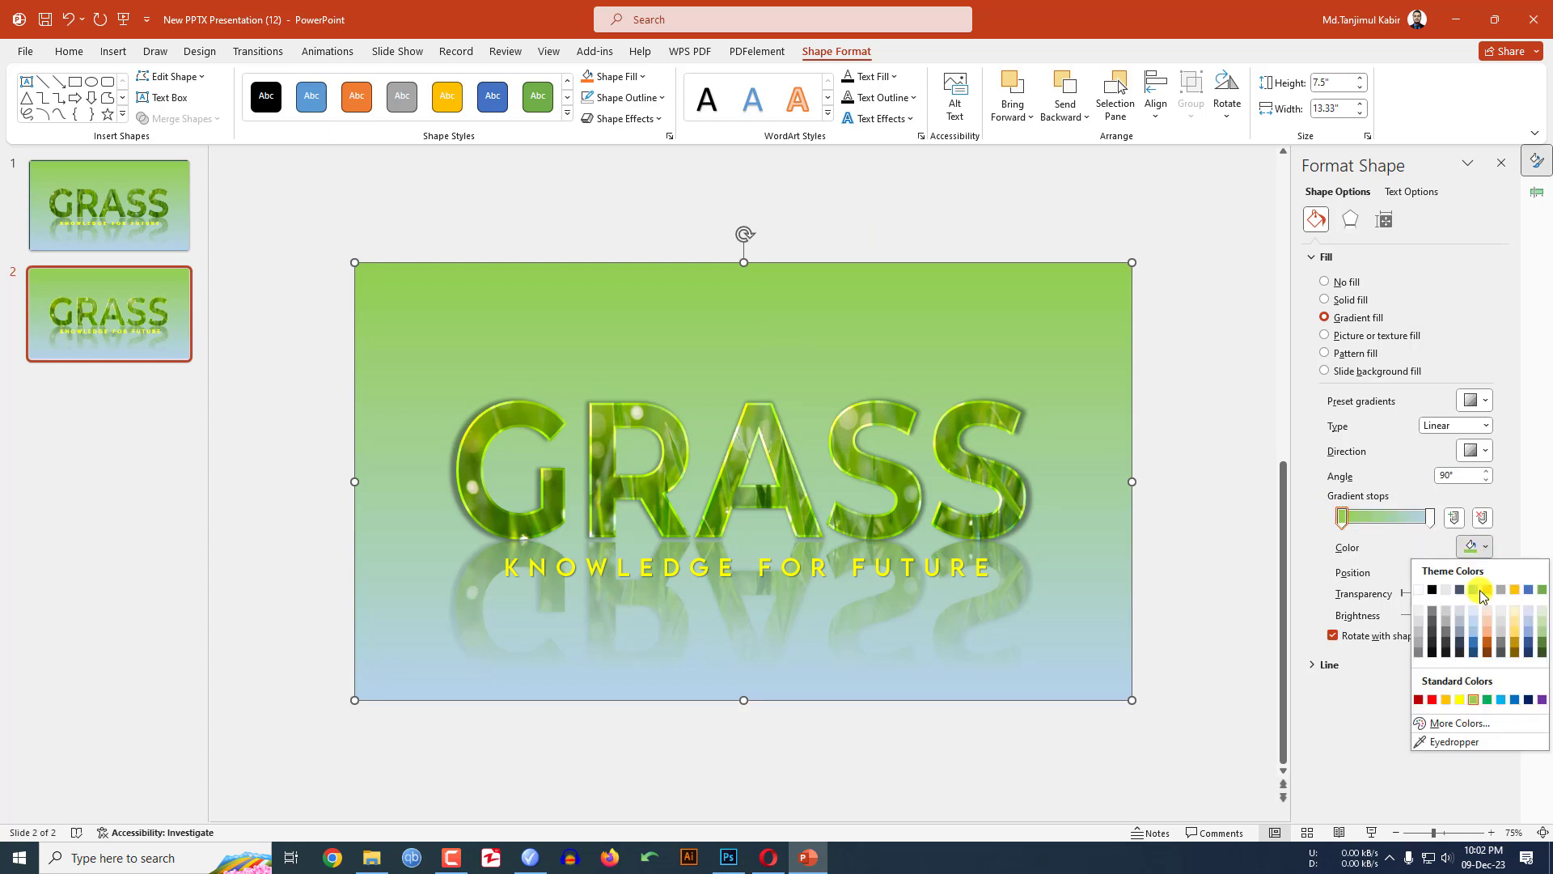
left_click(1478, 700)
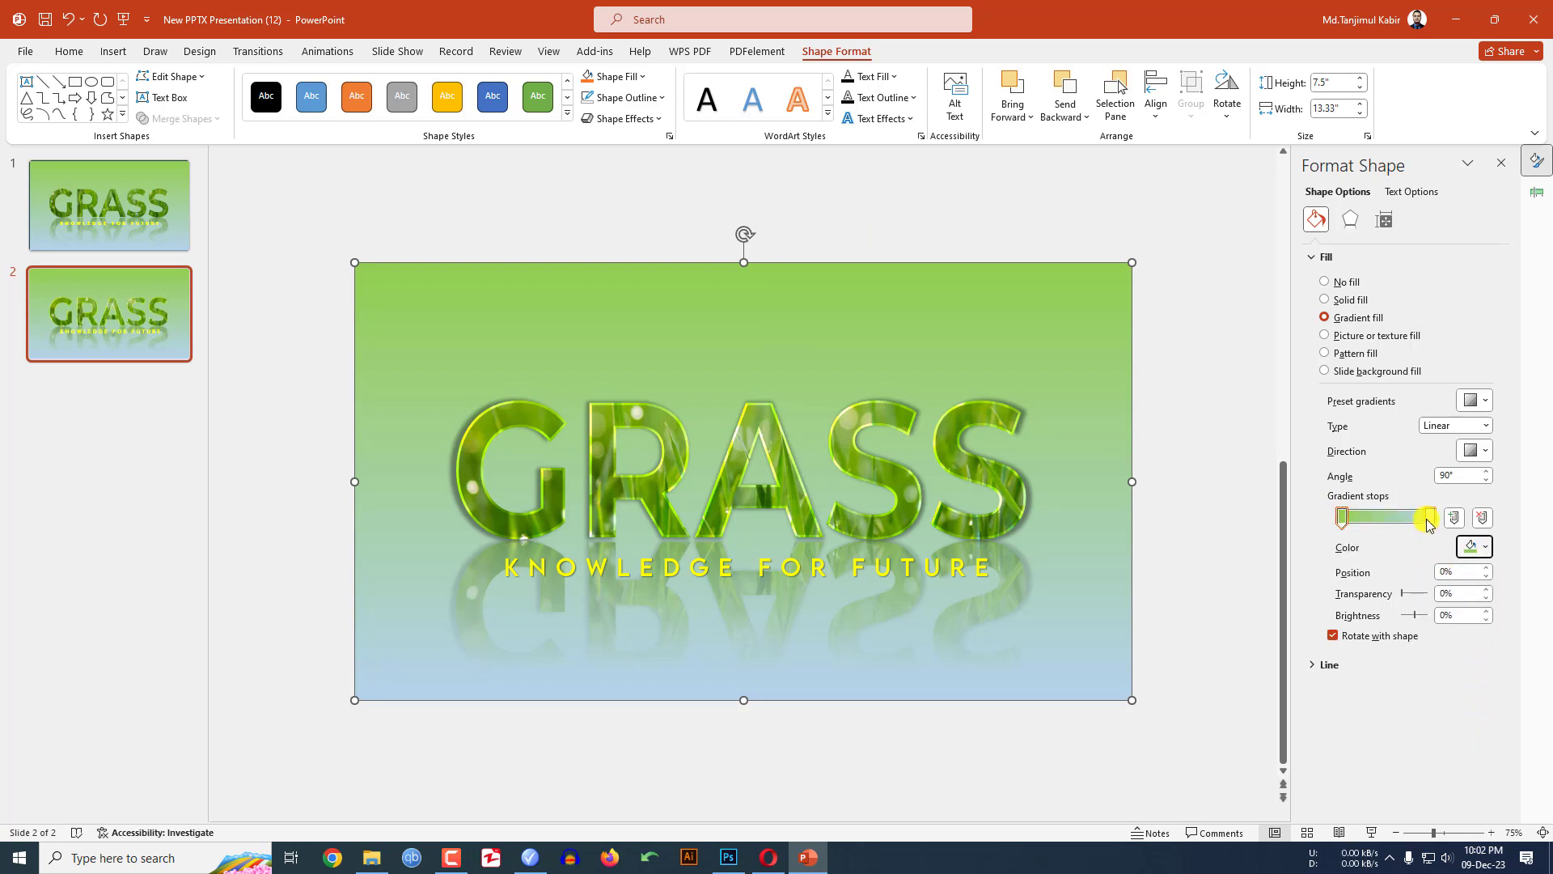
- Move the right gradient stop to the far end and recolour it
left_click(1432, 518)
left_click_drag(1431, 519, 1437, 520)
left_click(1473, 546)
left_click(1420, 590)
left_click(1341, 517)
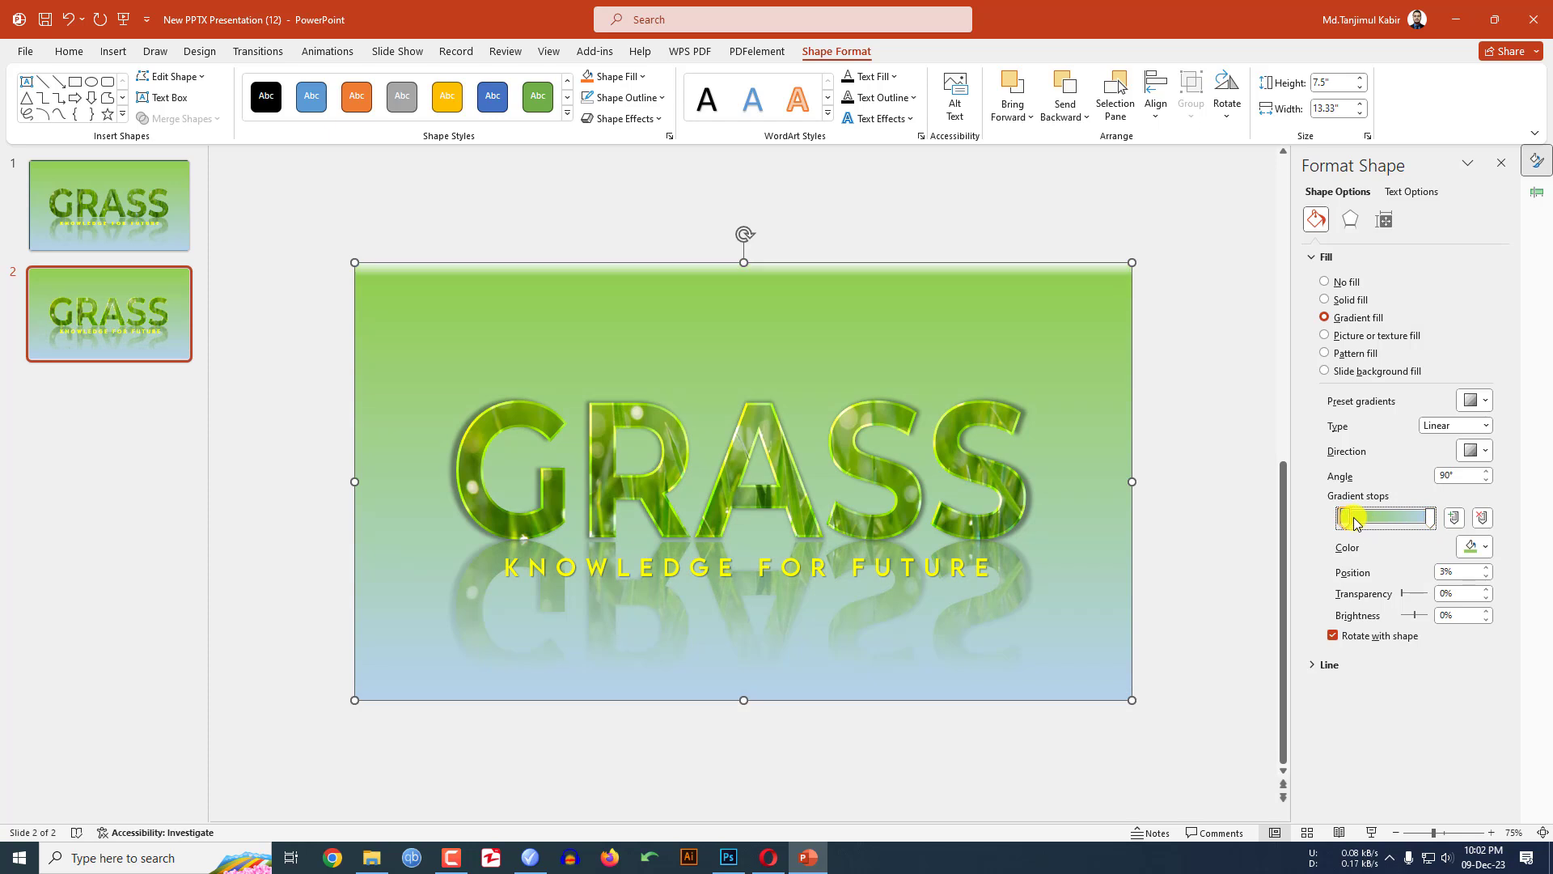